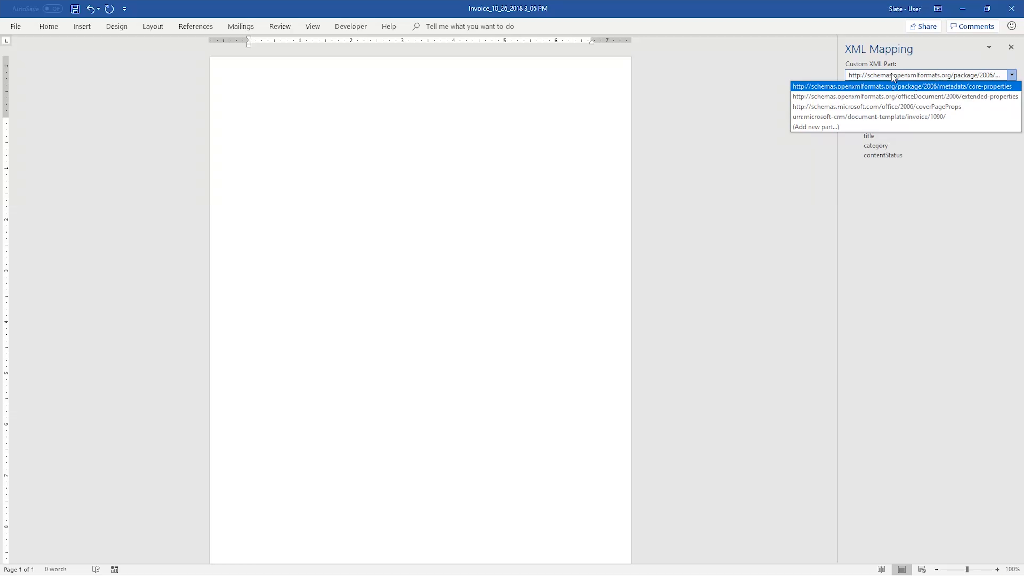
- Load the custom XML part urn:microsoft-crm/document-template/invoice/1090/ and expand its invoice node
left_click(918, 117)
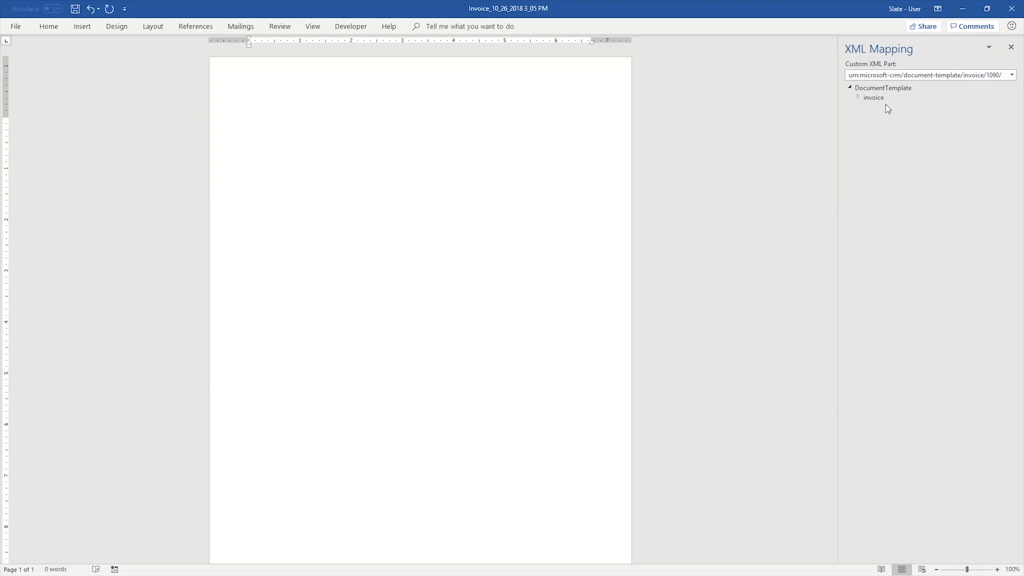
left_click(860, 96)
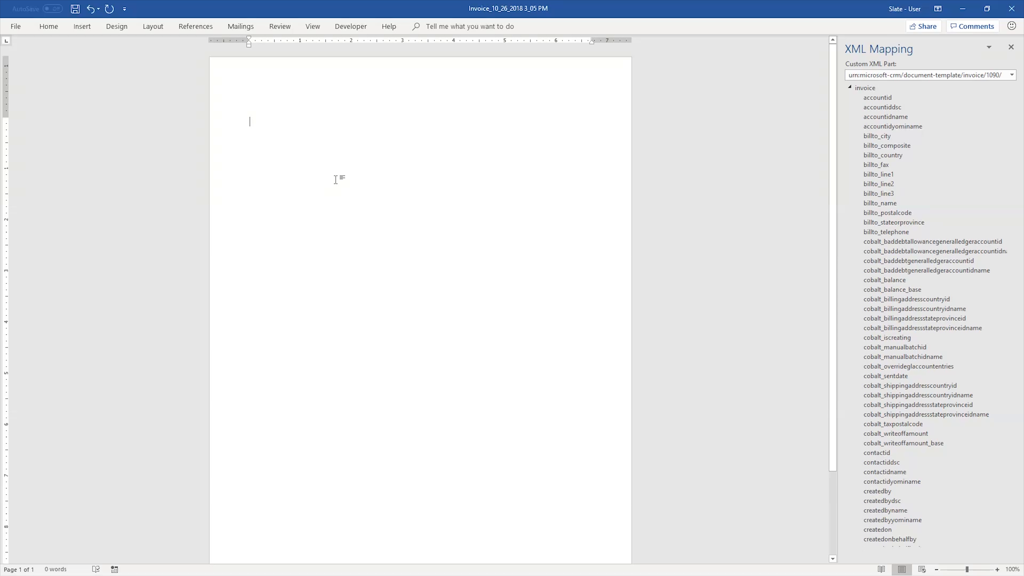
- Add the label "Invoice Number:" at the start of the document, followed by a plain text content control for the invoiceid field
type("Invoice Number")
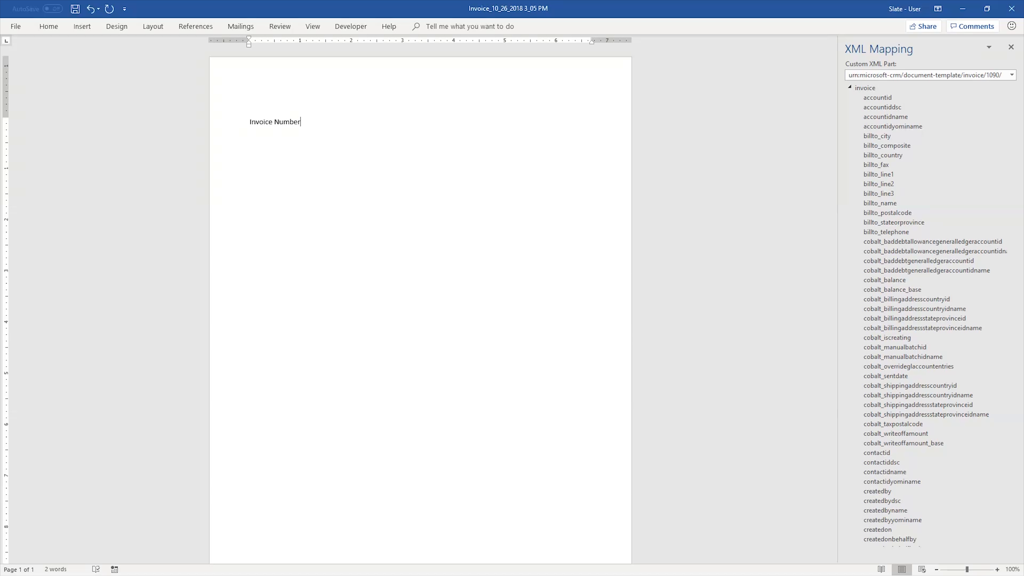
type(":")
scroll(915, 454, "down", 10)
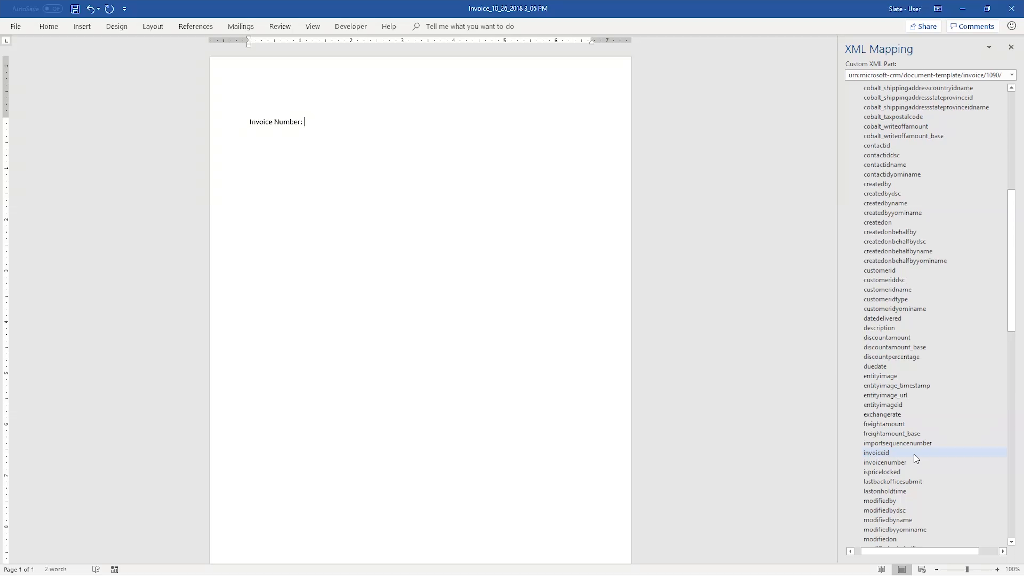
right_click(912, 454)
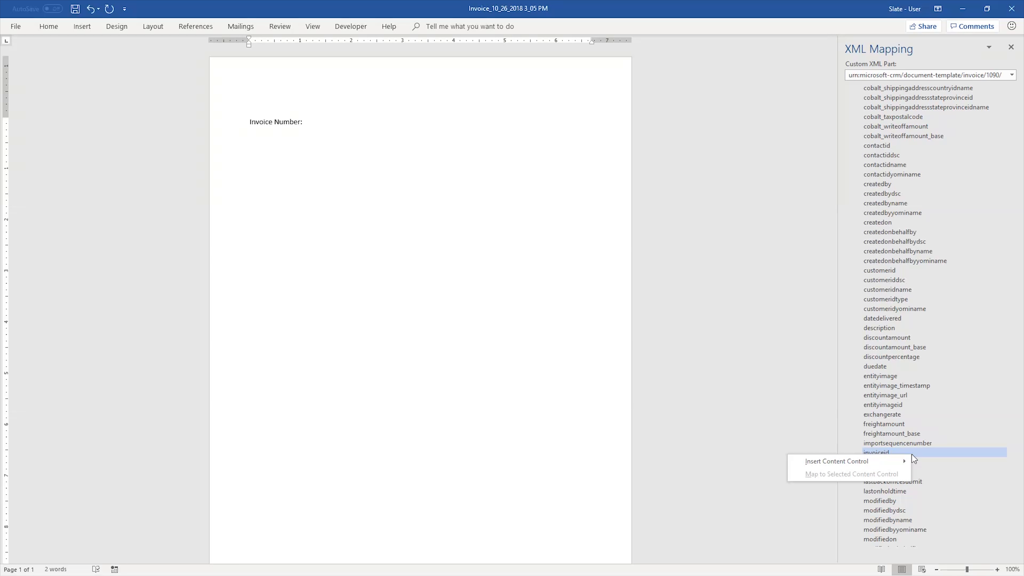
mouse_move(903, 462)
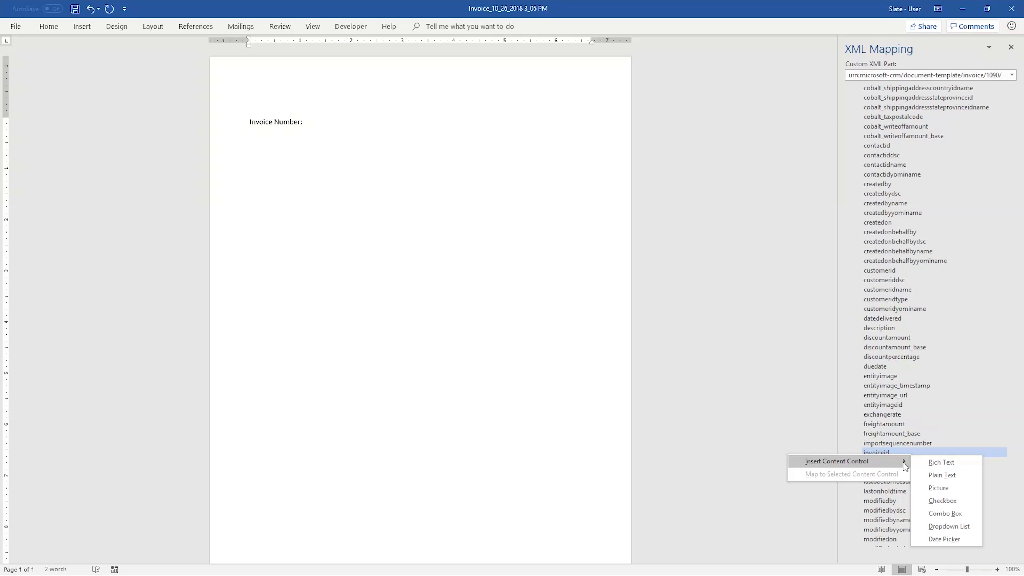
left_click(956, 474)
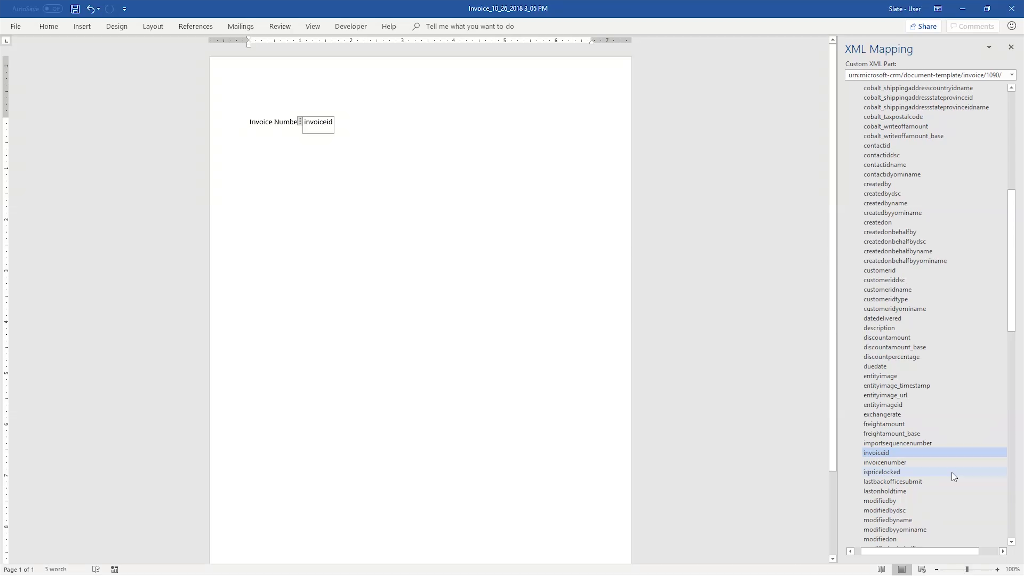
left_click(346, 131)
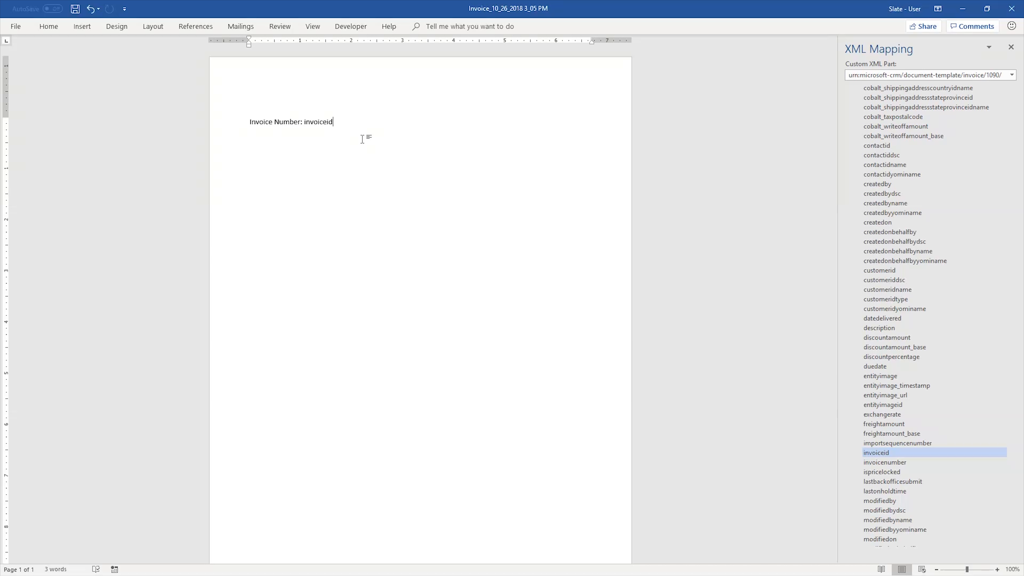
- Insert a plain text content control for the firstname field of invoice_customer_contacts on a new line below the invoice number
scroll(881, 322, "down", 2)
scroll(881, 313, "down", 18)
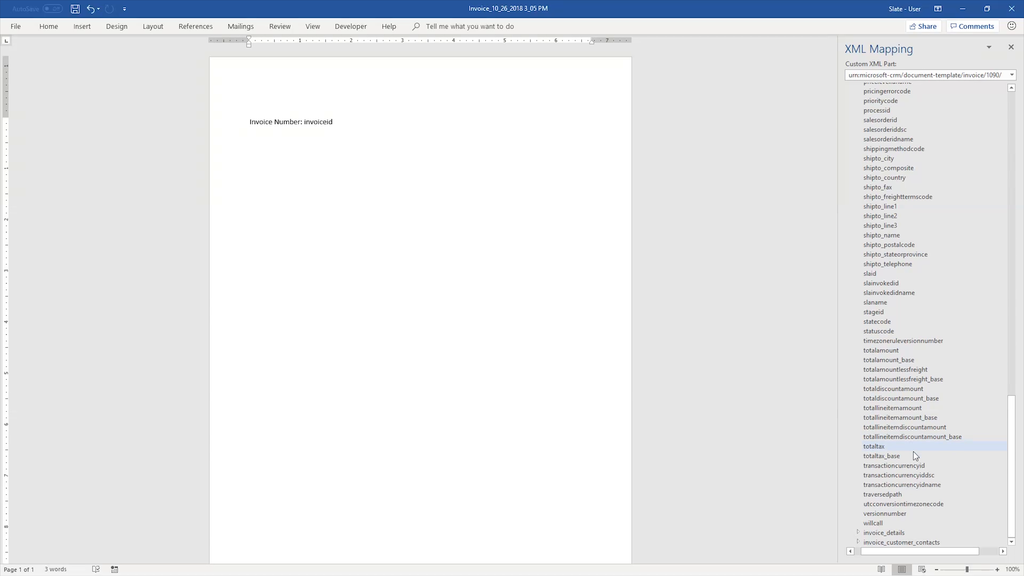
left_click(860, 541)
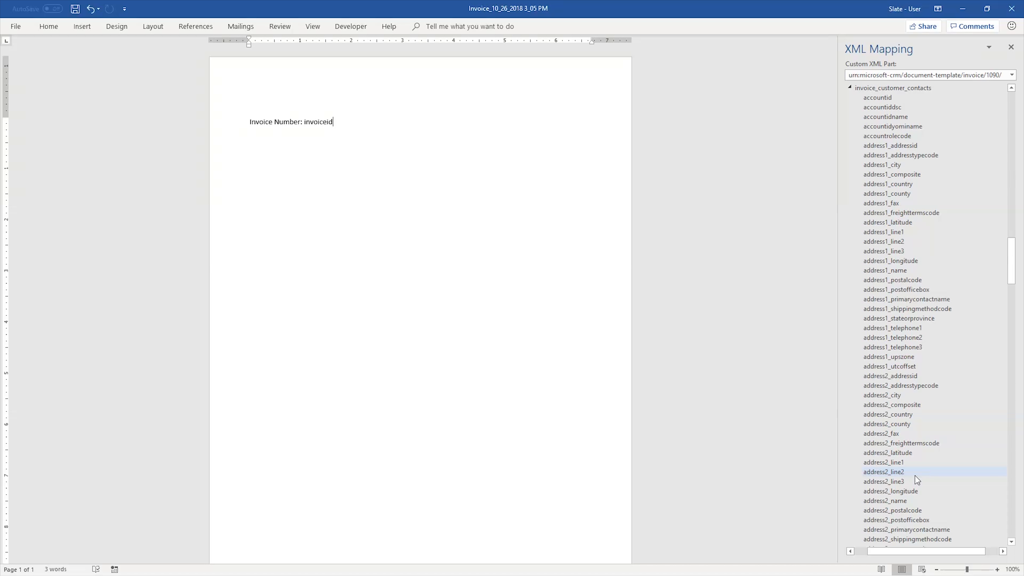
scroll(917, 394, "down", 16)
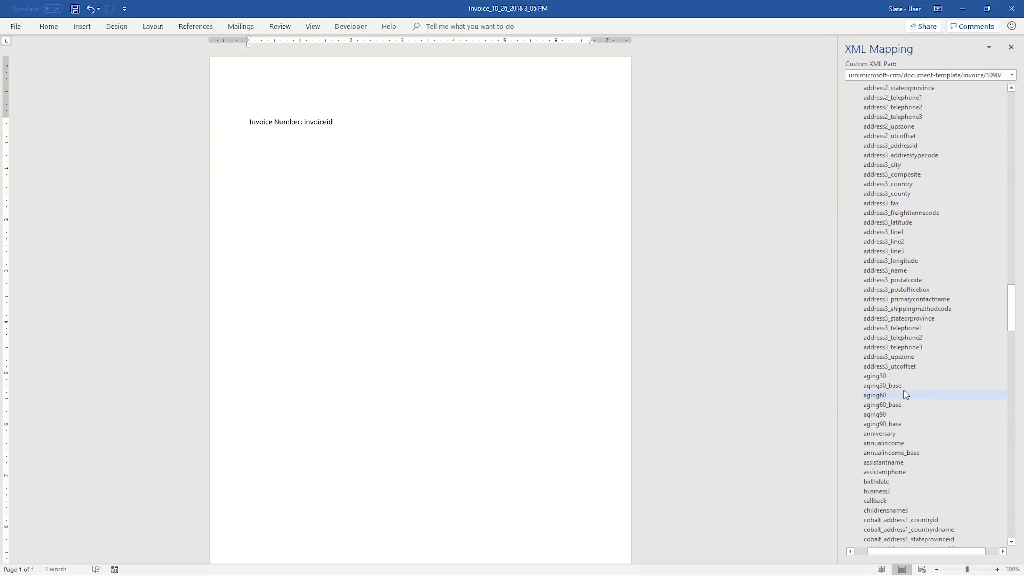
scroll(903, 395, "down", 20)
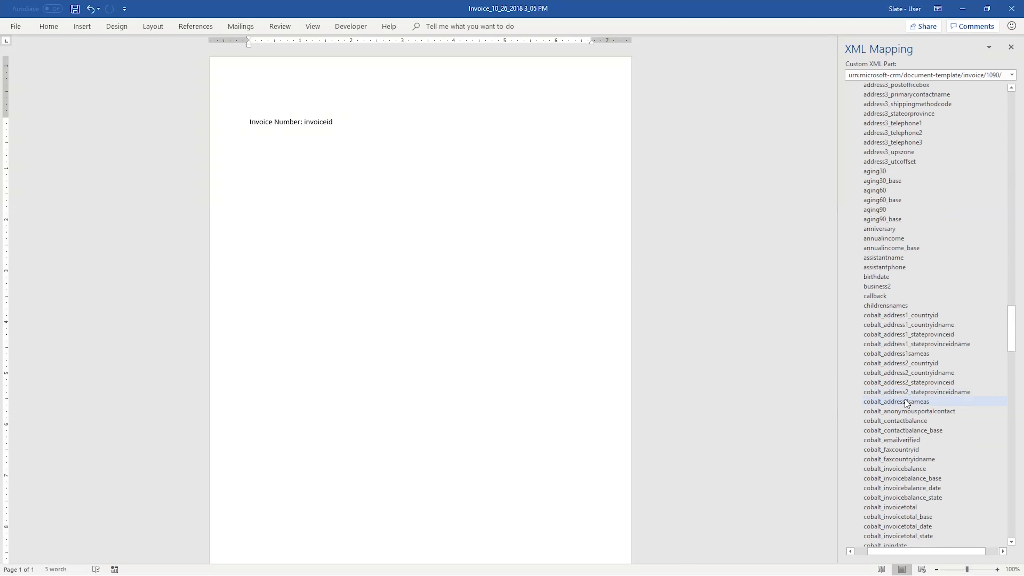
scroll(907, 394, "down", 5)
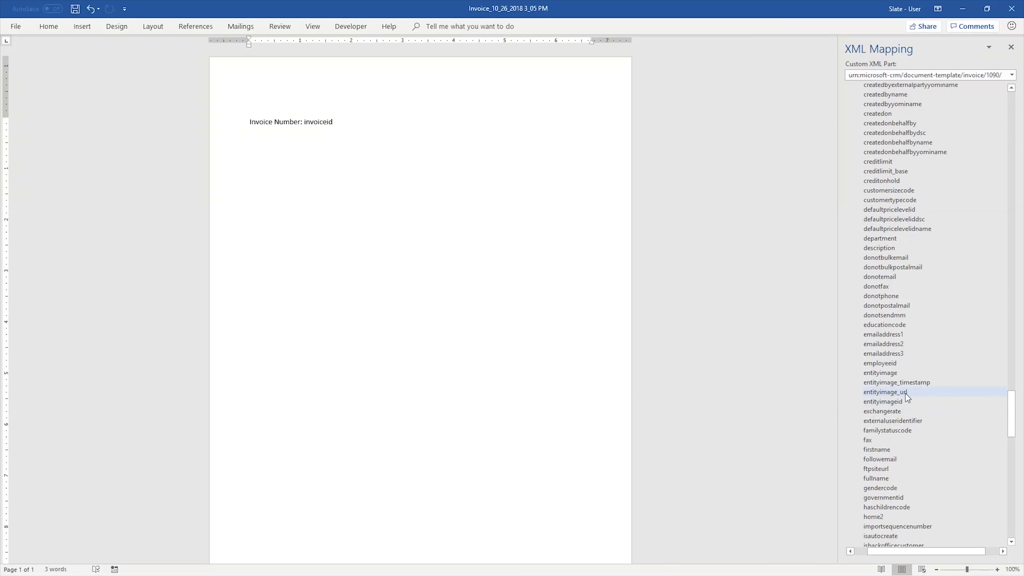
right_click(896, 454)
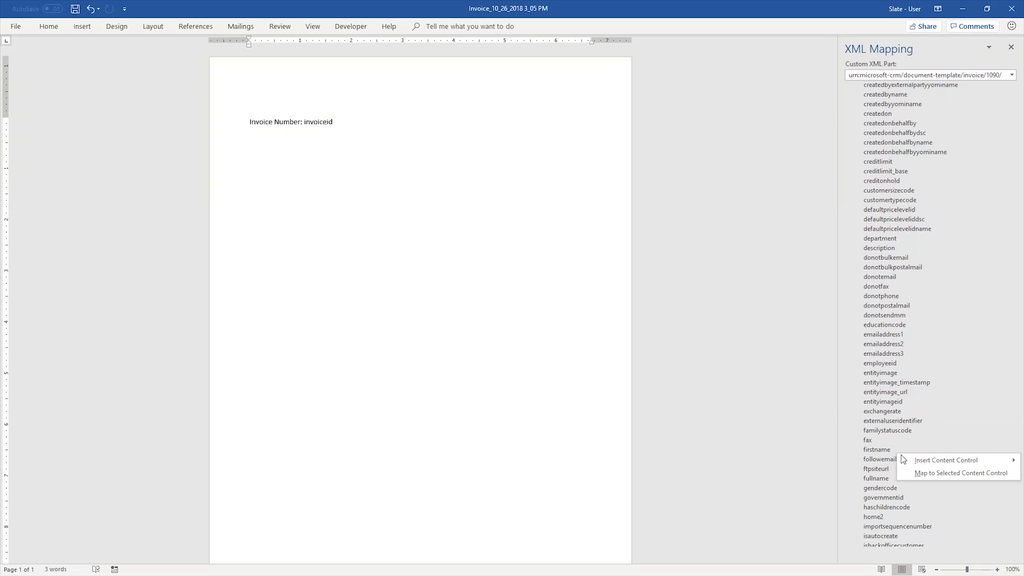
mouse_move(905, 458)
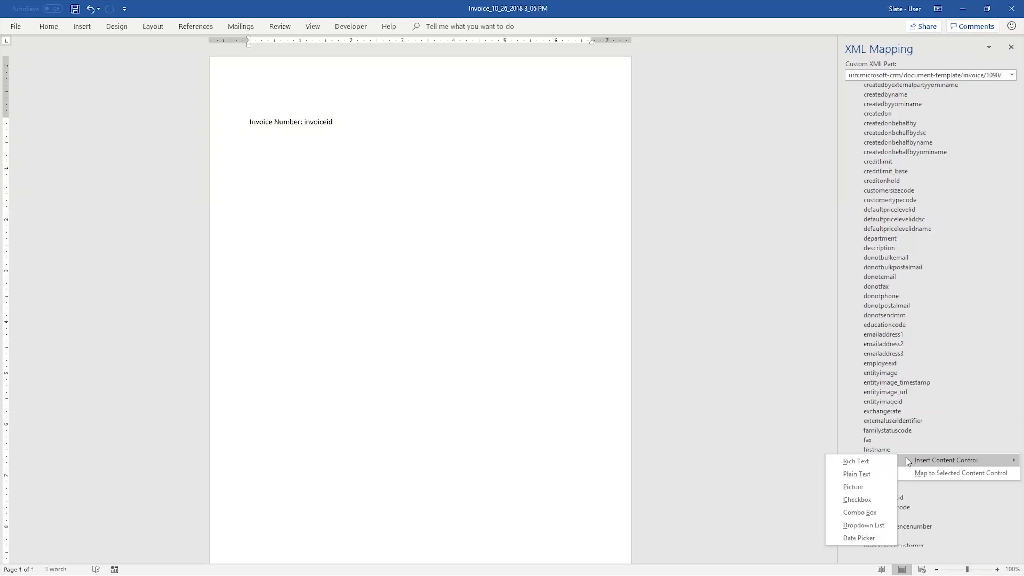
left_click(890, 473)
key("Return")
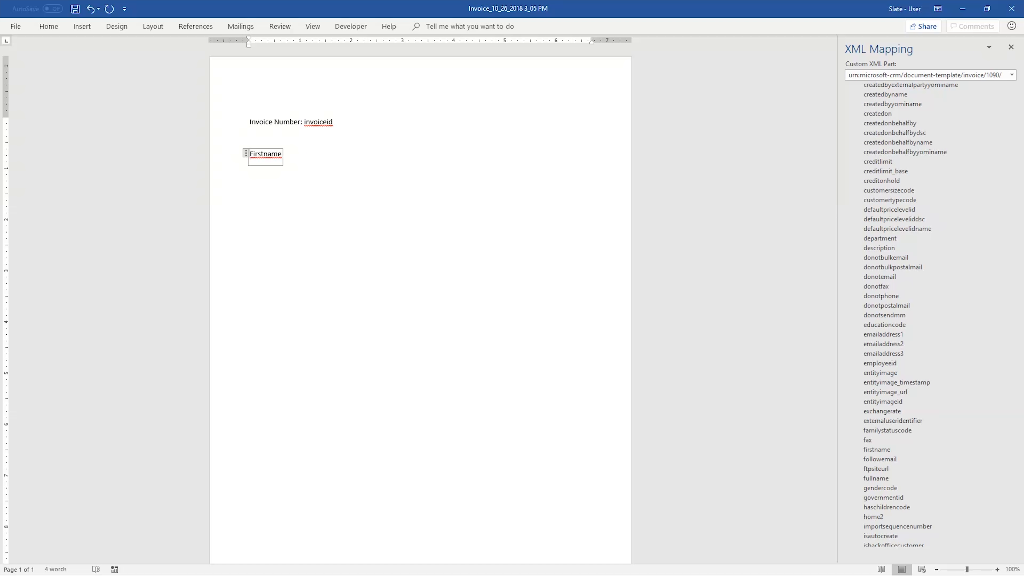
- Insert a table with four columns and two rows on a new line below the Firstname field
key("End")
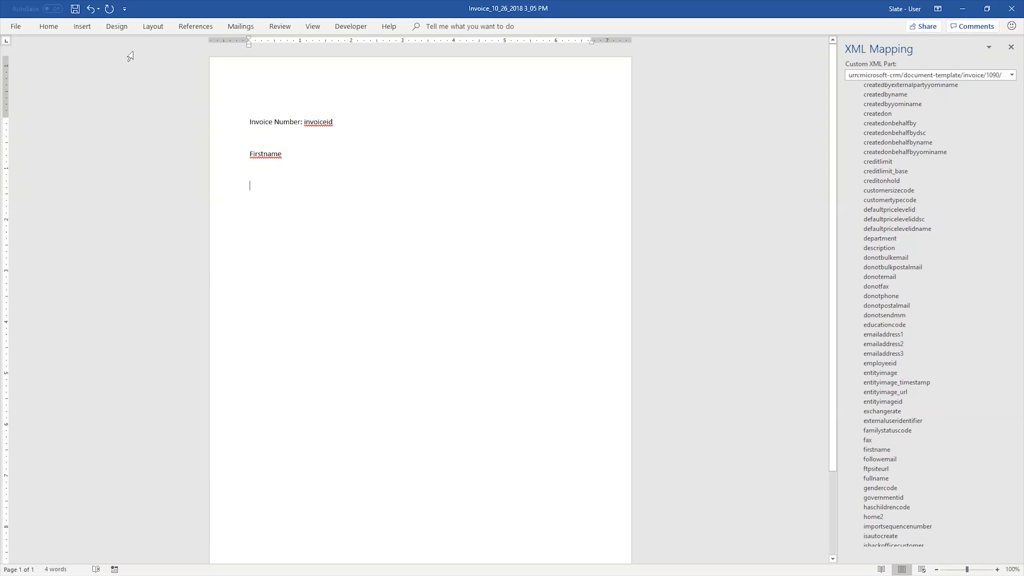
left_click(89, 27)
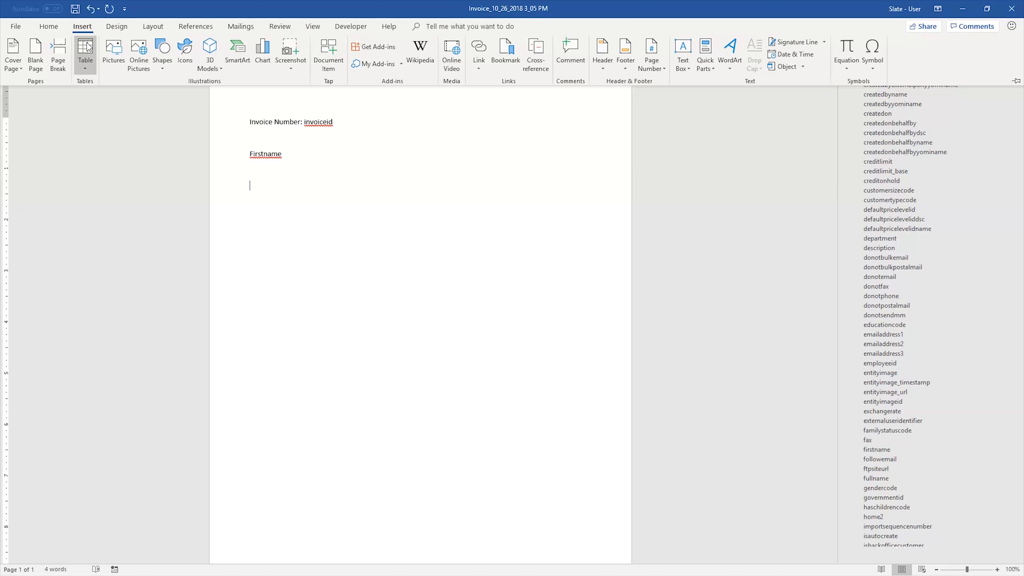
left_click(88, 48)
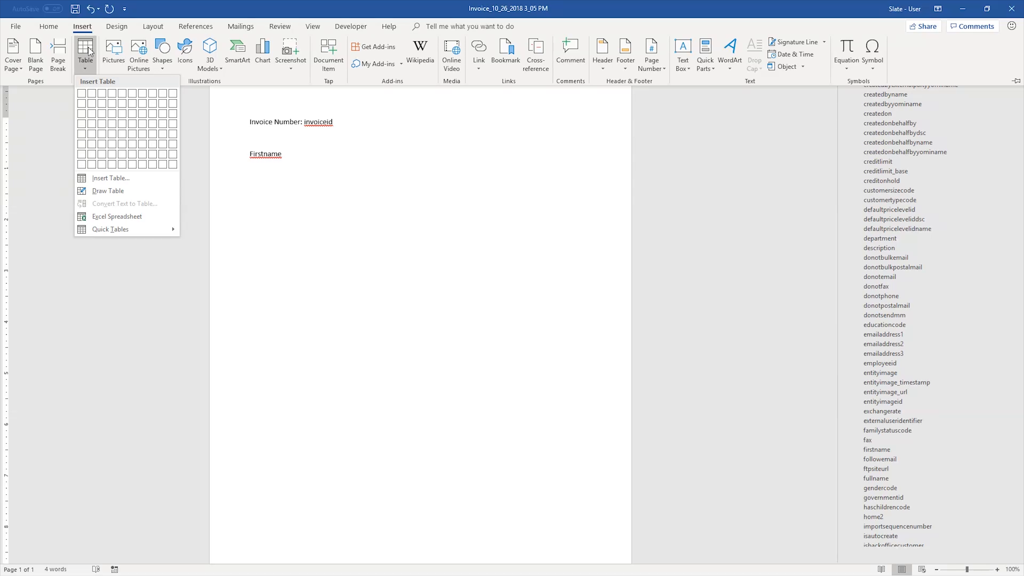
left_click(116, 108)
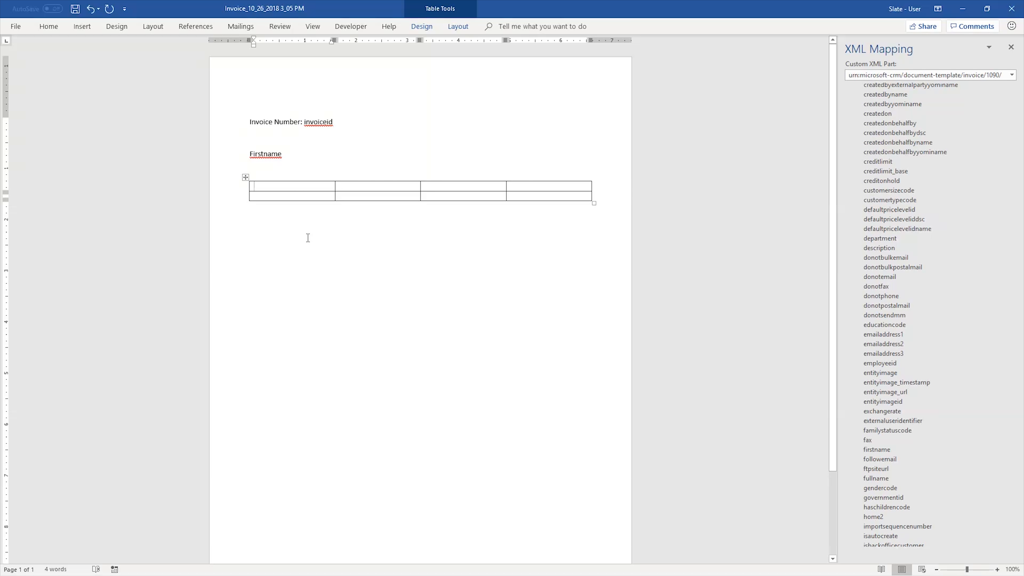
- Fill the table's header row with Product Name, Cost, Quantity and Total Amount
type("rod")
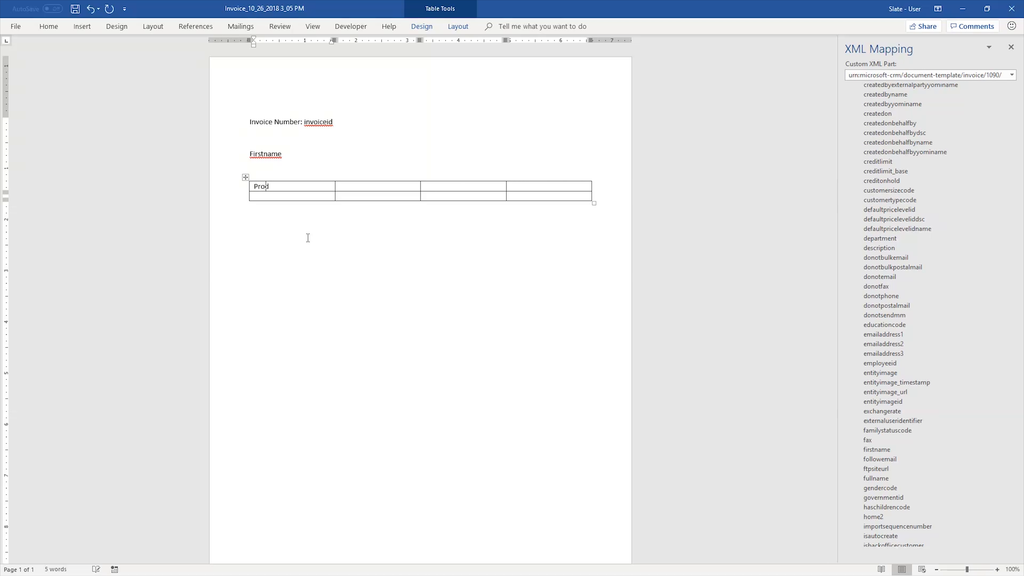
type("uct Name")
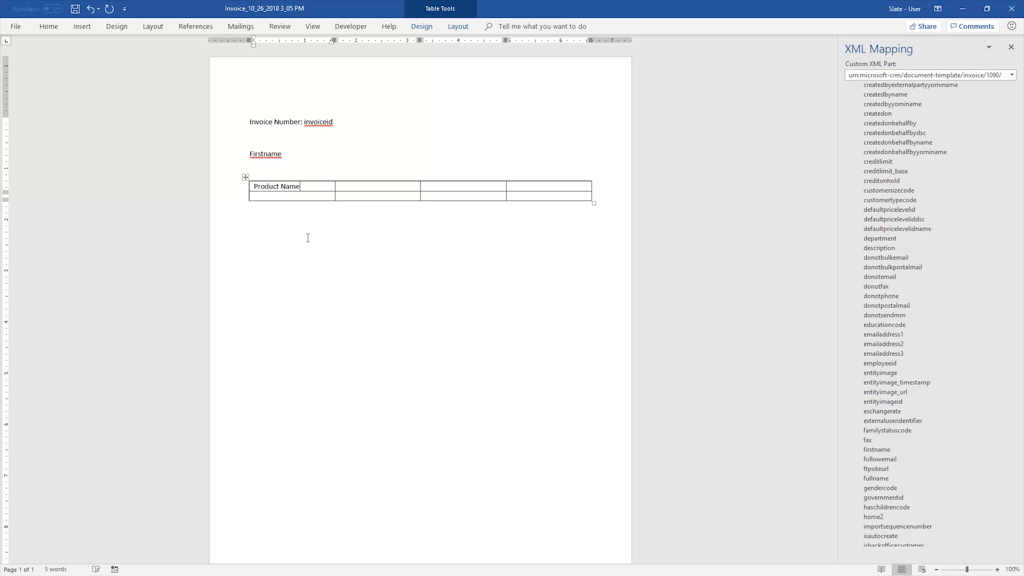
key("Tab")
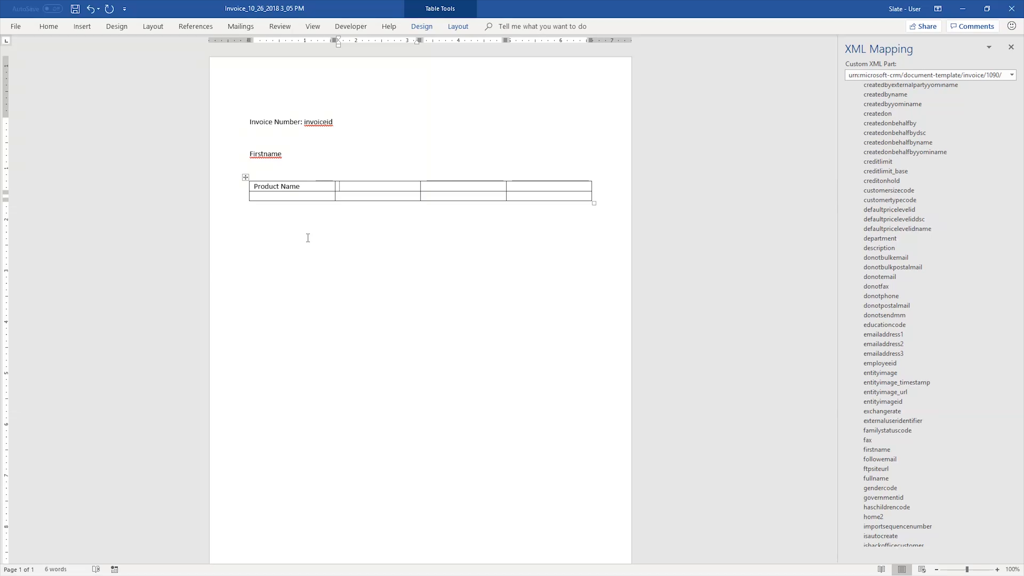
key("Tab")
type("Q")
key("Tab")
type("T")
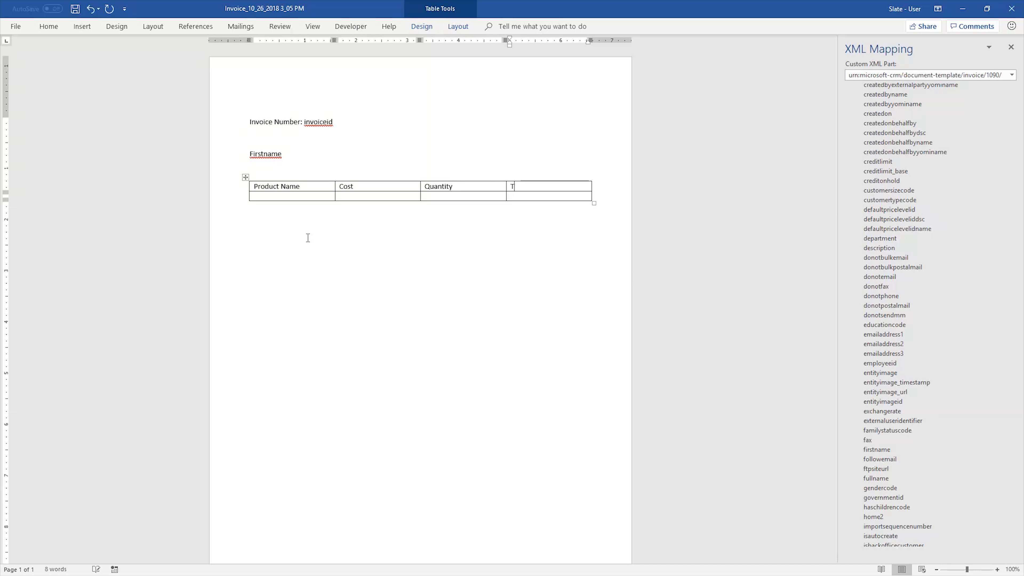
type("otal AMount")
key("Left")
key("Left")
key("Left")
key("Left")
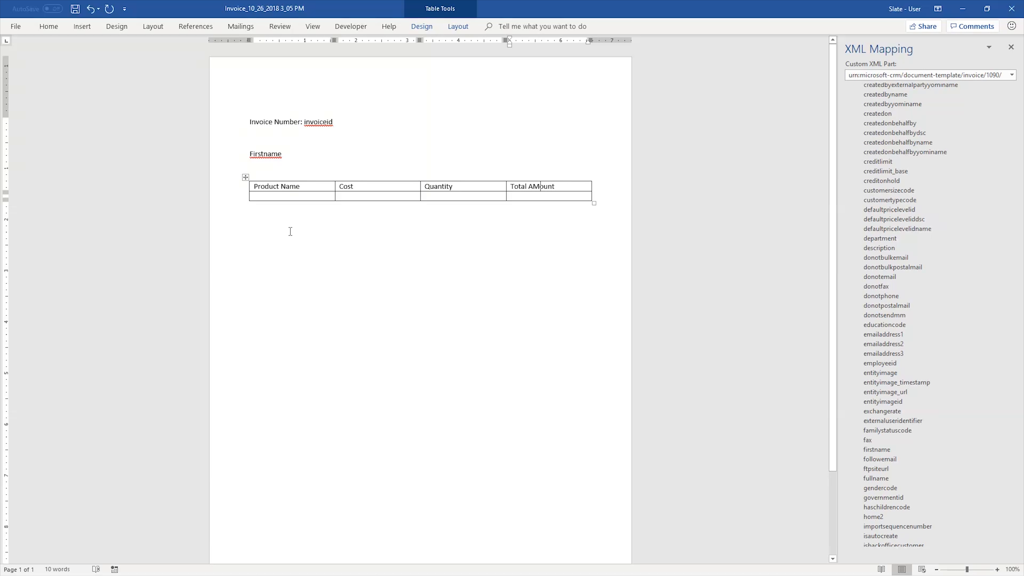
key("BackSpace")
- Make the table's entire second row a repeating content control mapped to invoice_details
left_click_drag(336, 201, 583, 199)
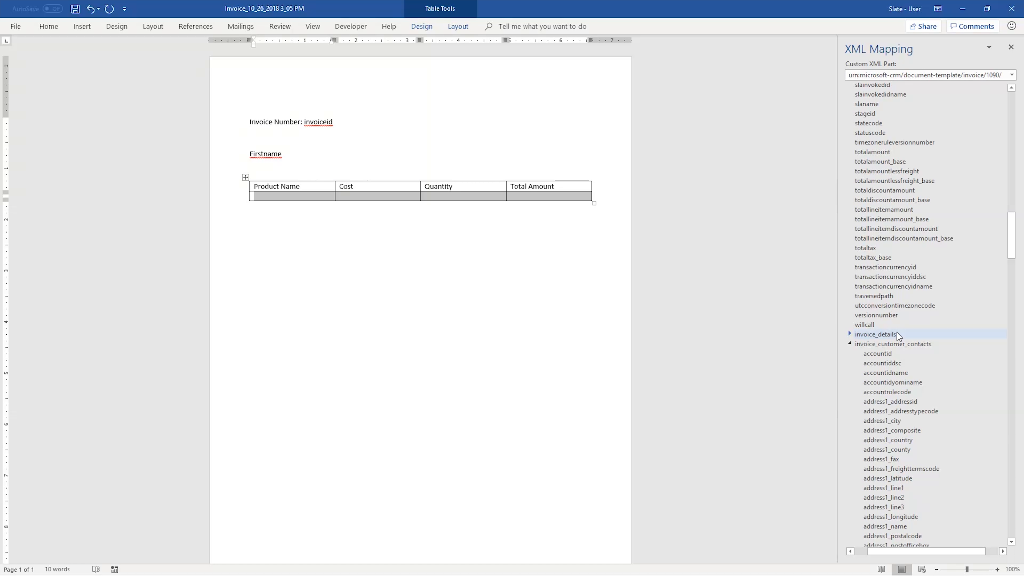
right_click(896, 334)
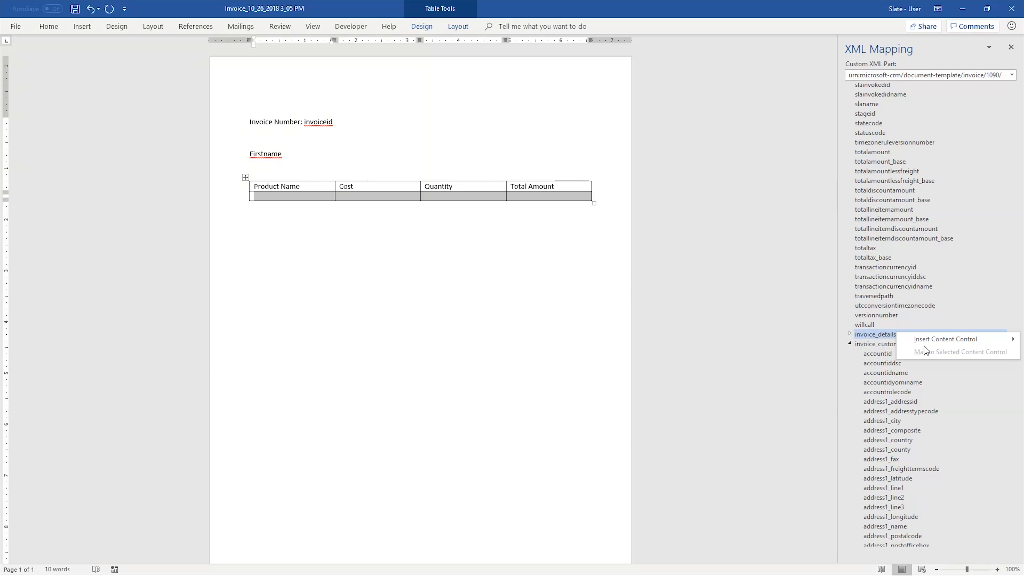
mouse_move(926, 339)
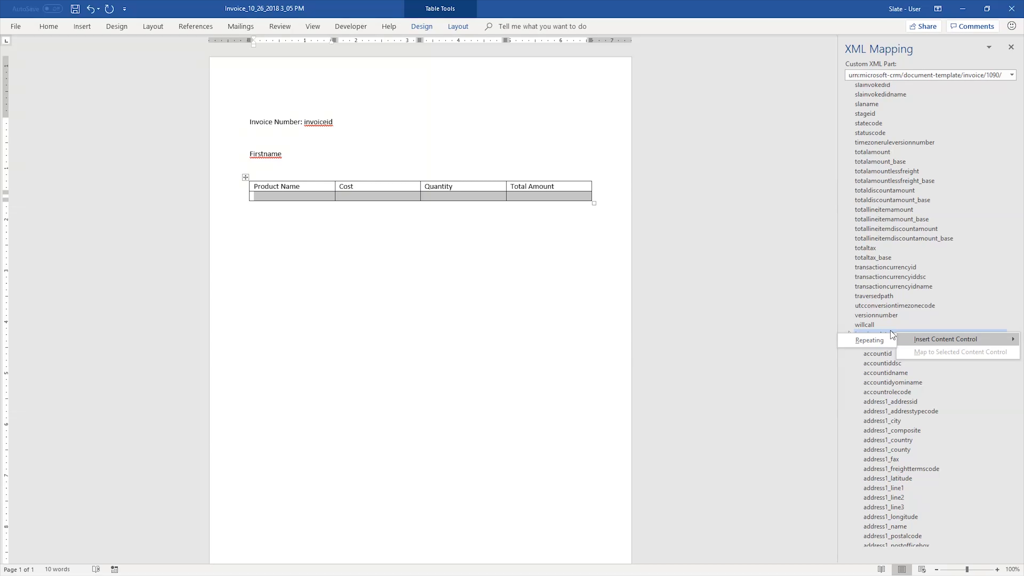
left_click(884, 337)
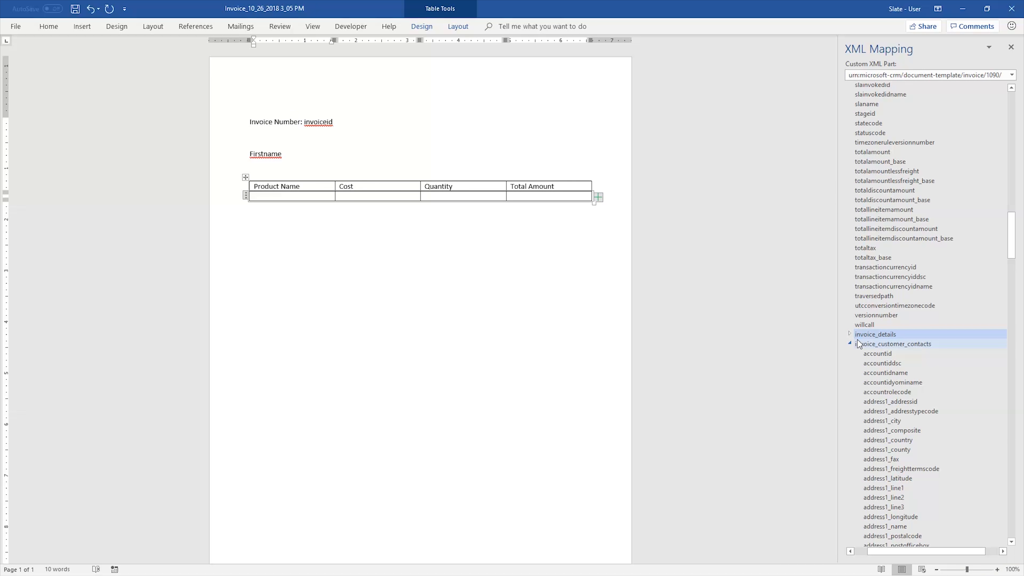
- Insert a plain text content control for the invoice_details field productidname in the cell under Product Name
left_click(852, 335)
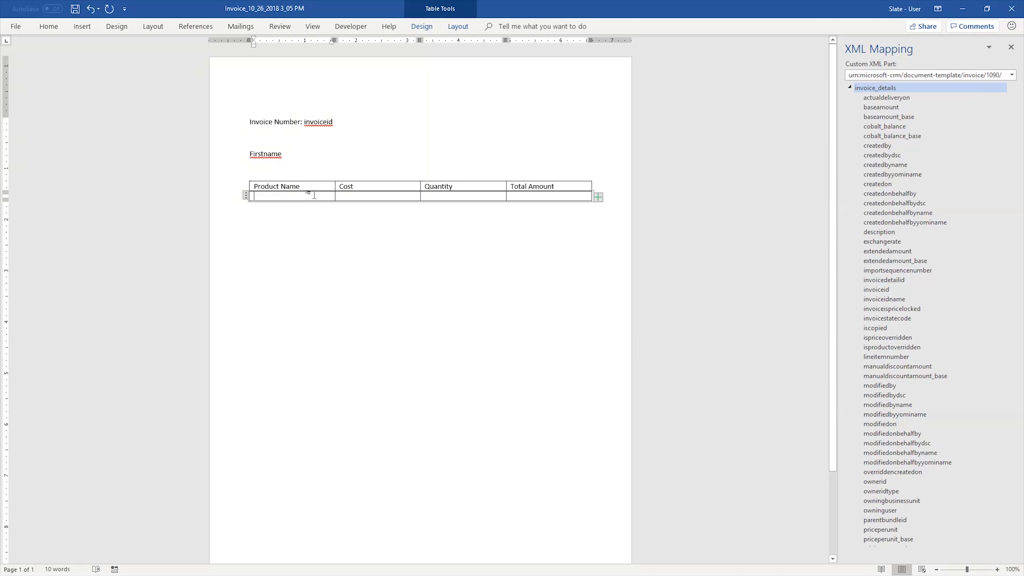
scroll(904, 375, "down", 9)
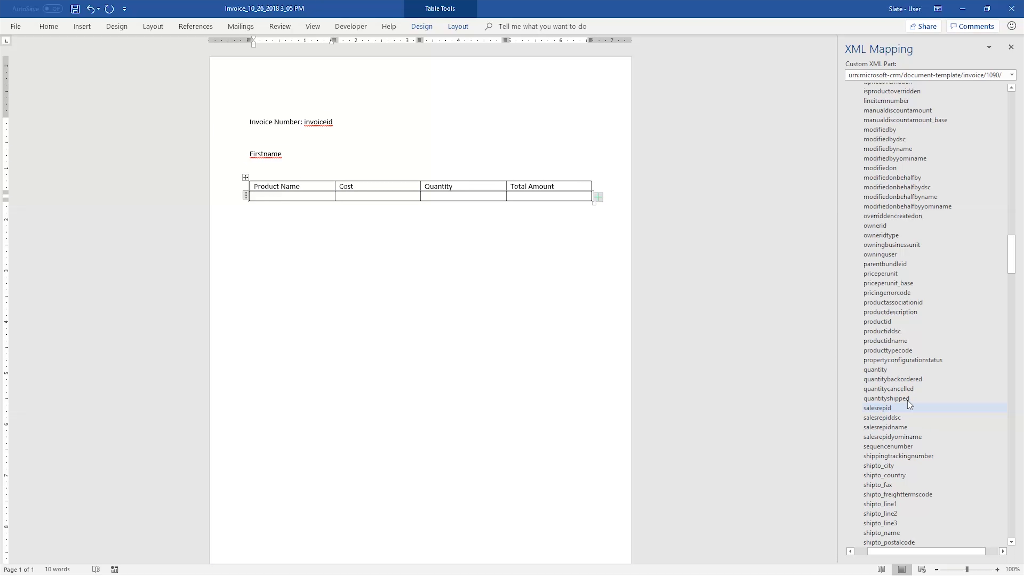
right_click(908, 340)
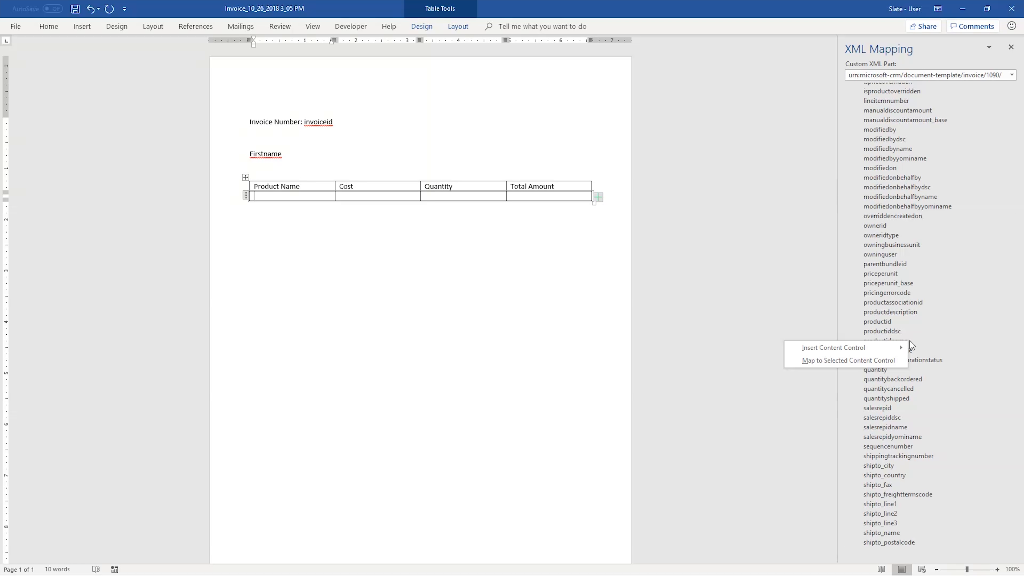
mouse_move(899, 346)
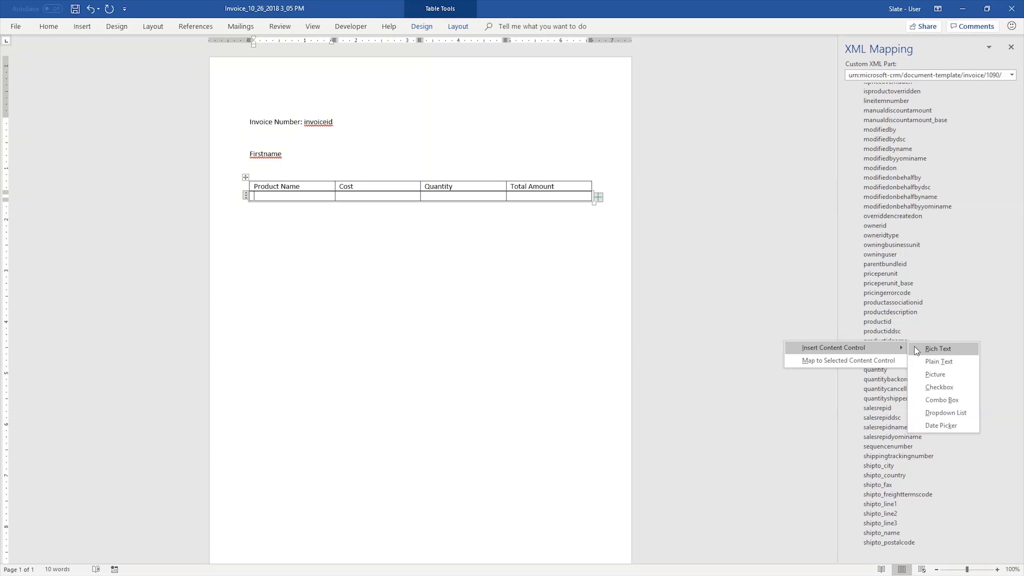
left_click(930, 363)
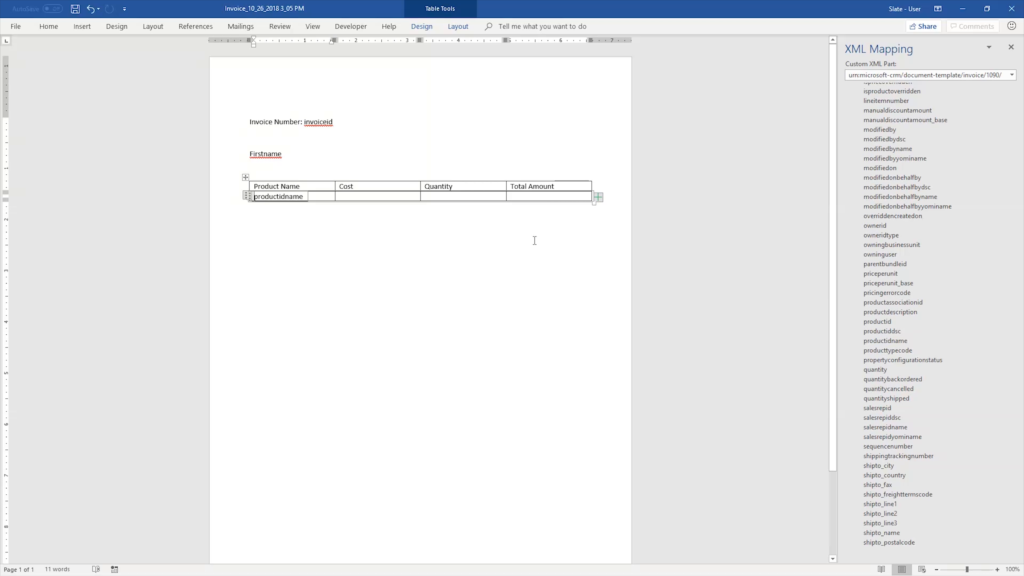
left_click(407, 194)
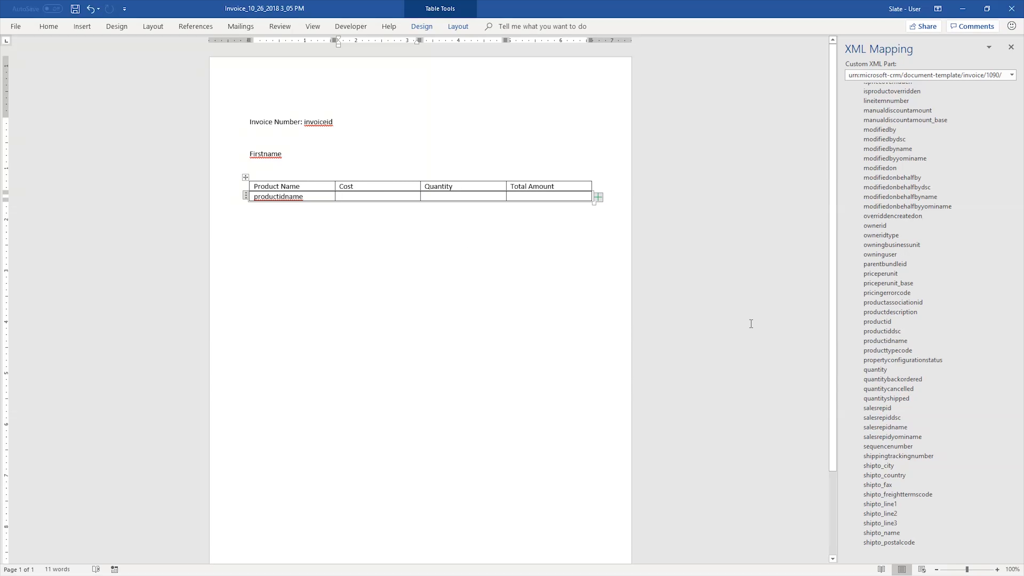
- Insert a plain text content control for the invoice_details field baseamount in the cell under Cost
scroll(870, 252, "up", 10)
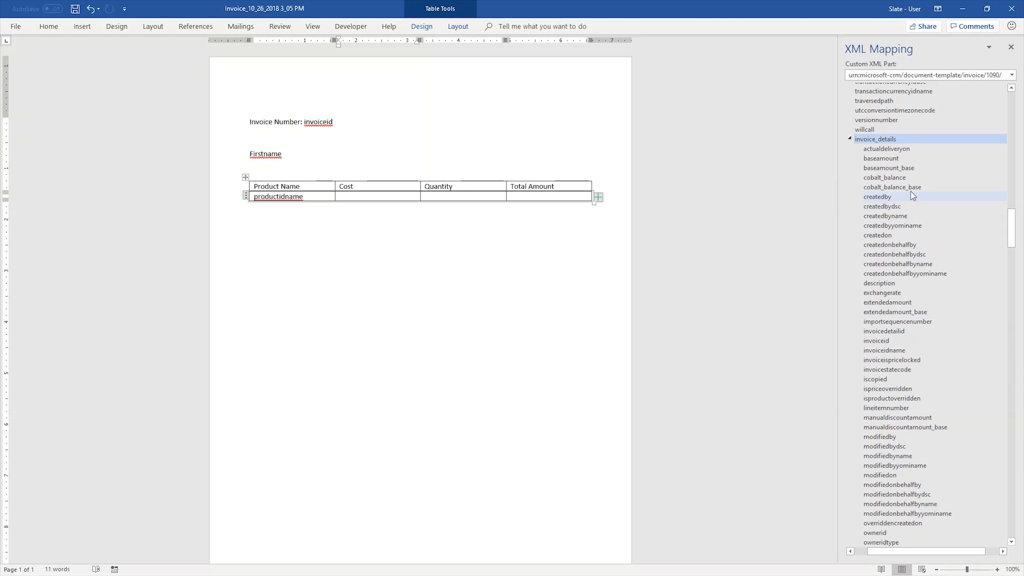
right_click(905, 161)
mouse_move(895, 166)
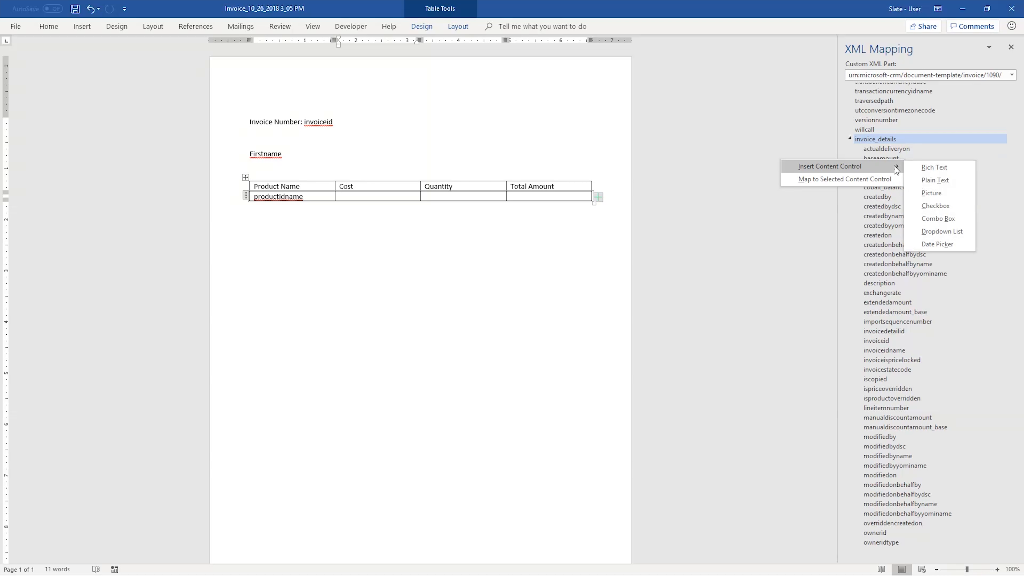
left_click(931, 181)
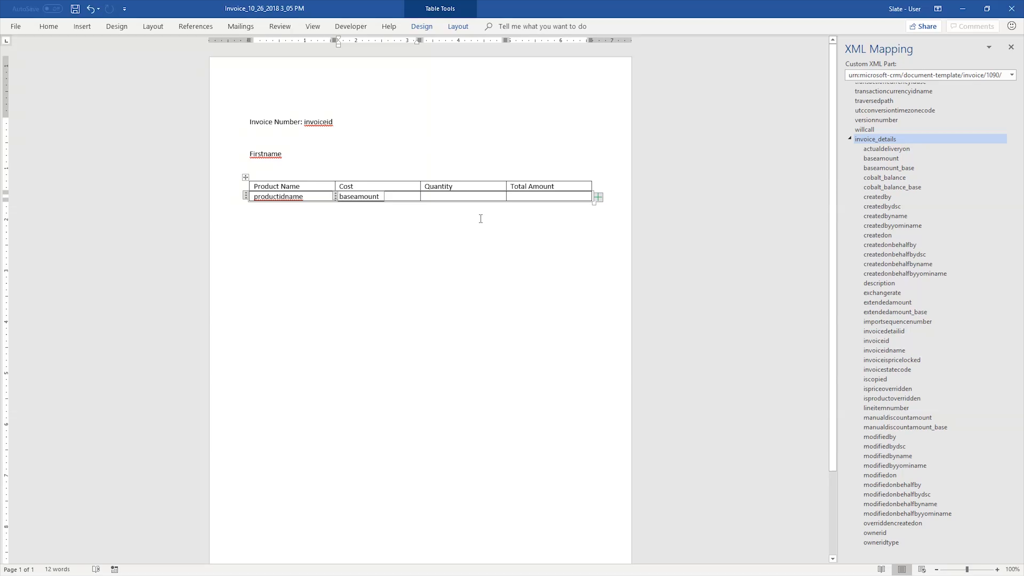
- Insert a plain text content control for the invoice_details field quantity in the cell under Quantity
left_click(470, 197)
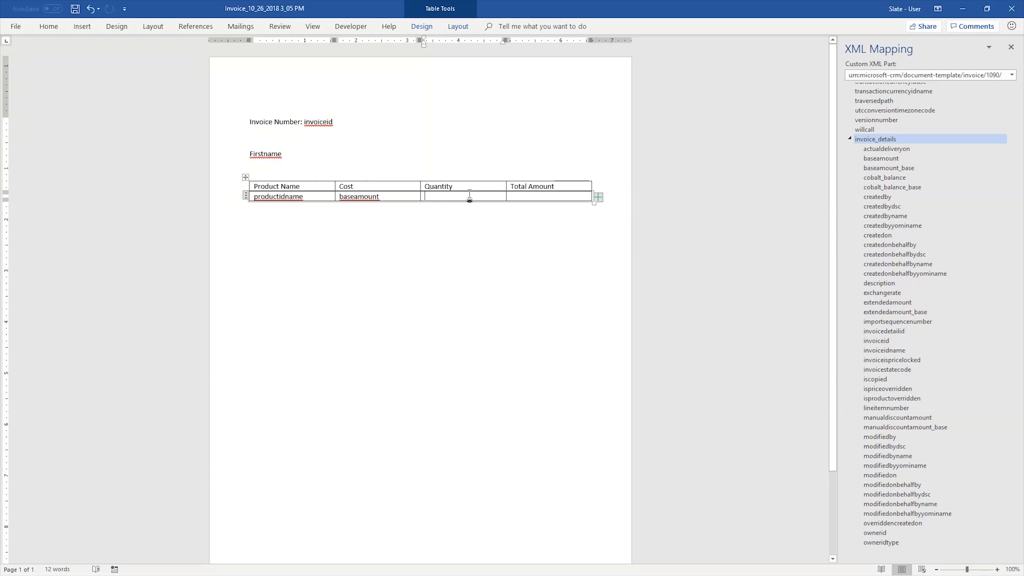
scroll(940, 409, "down", 7)
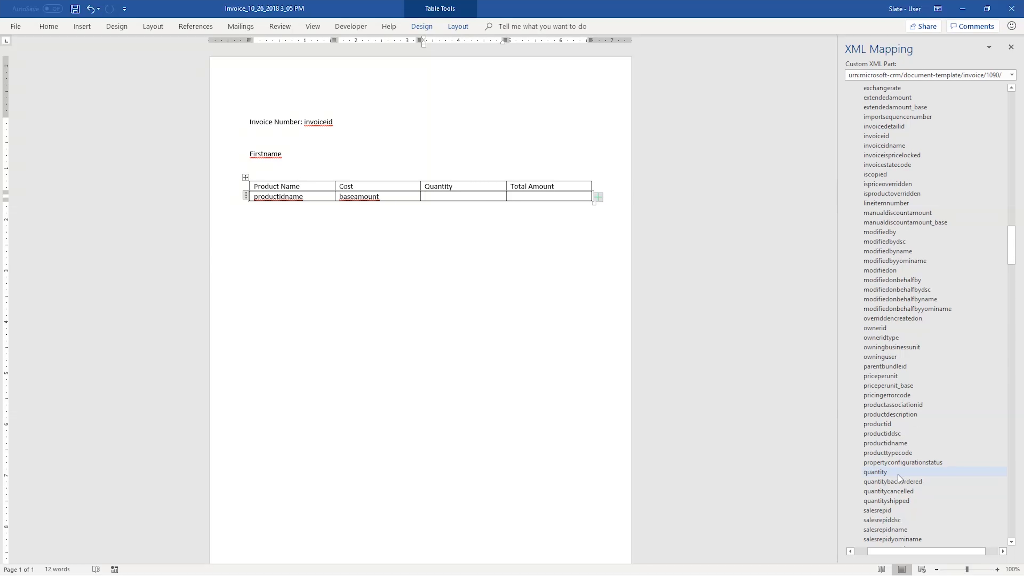
right_click(903, 476)
mouse_move(886, 481)
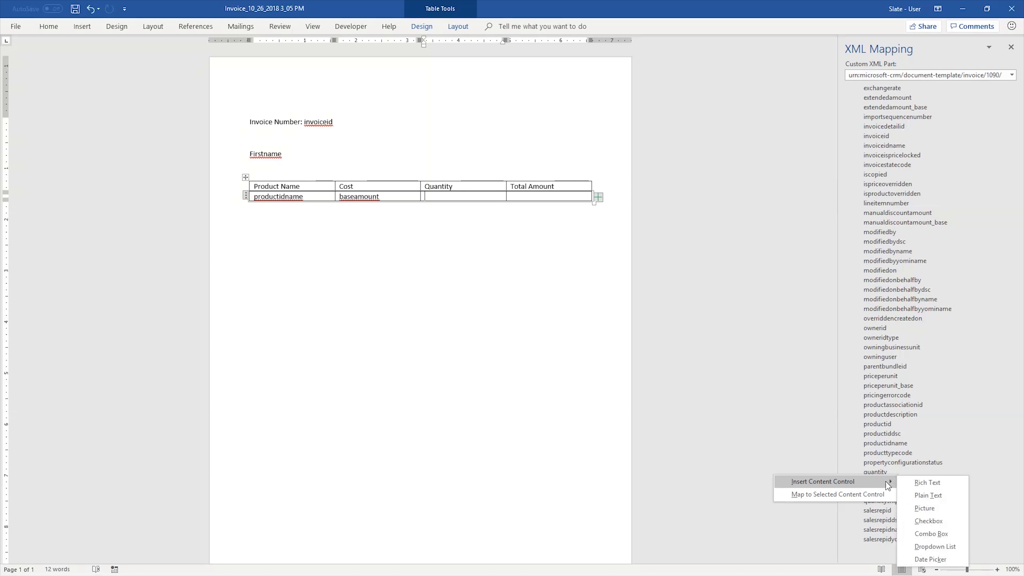
left_click(929, 496)
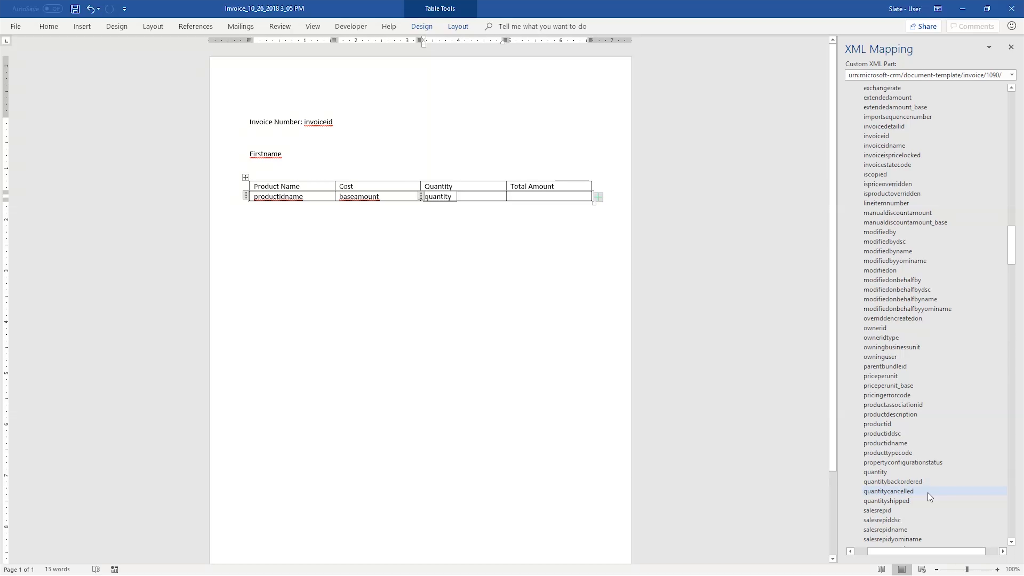
- Insert a plain text content control for the invoice_details field extendedamount in the cell under Total Amount
left_click(523, 197)
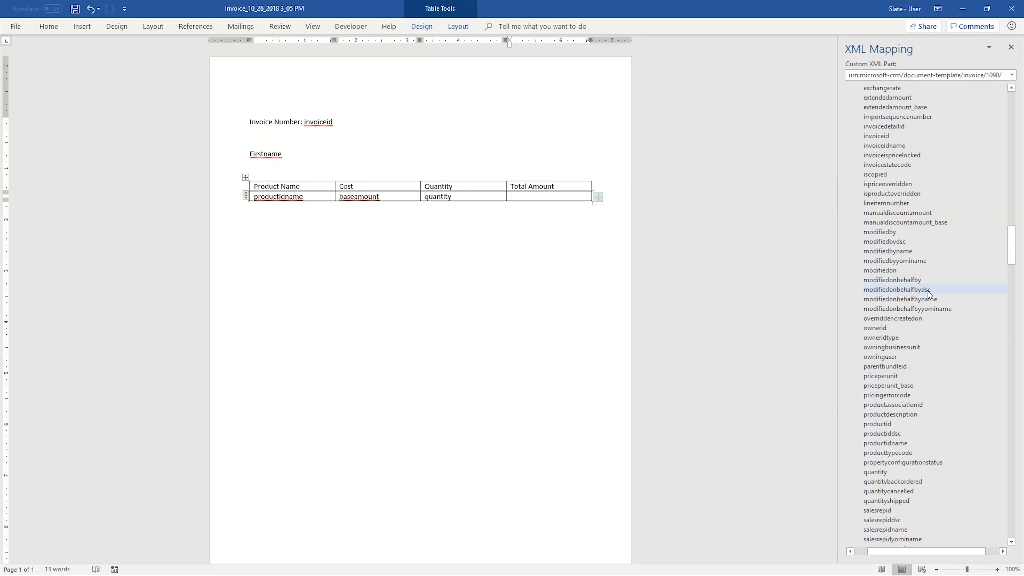
scroll(944, 329, "up", 8)
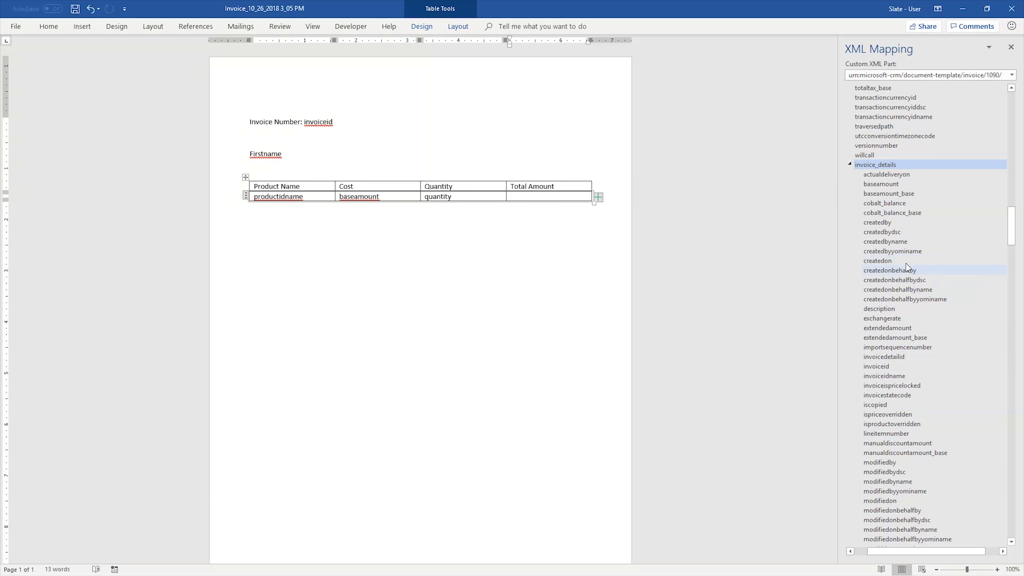
right_click(910, 332)
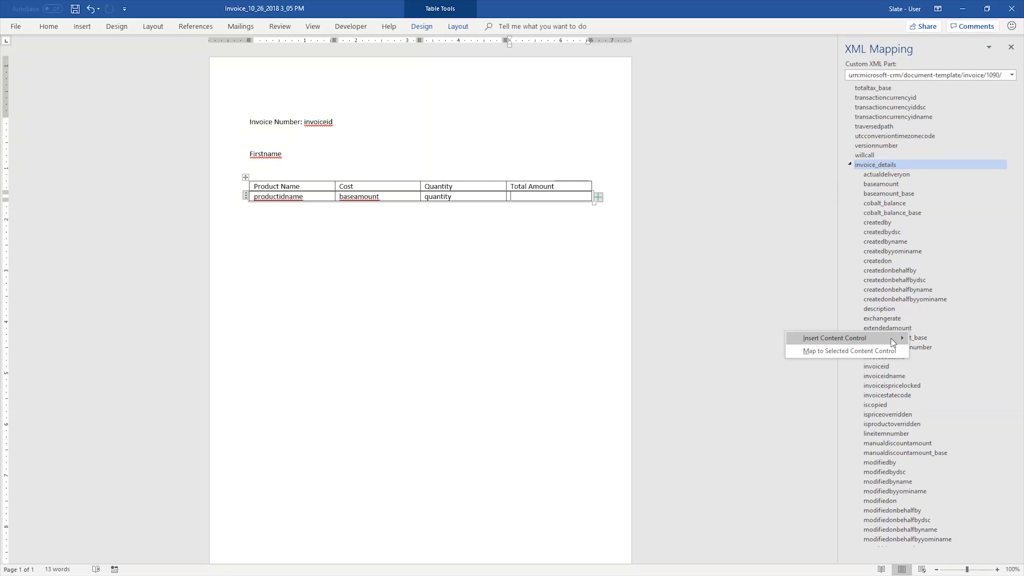
mouse_move(891, 339)
left_click(925, 354)
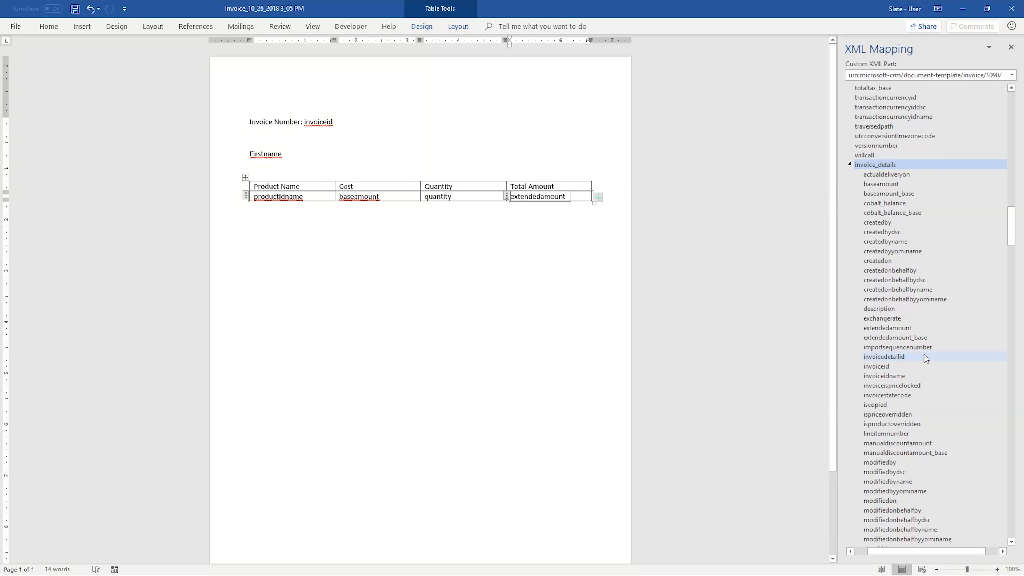
- Leave a blank line below the table and write "Please remit payment to" followed by the correctly spelled payment address
left_click(442, 267)
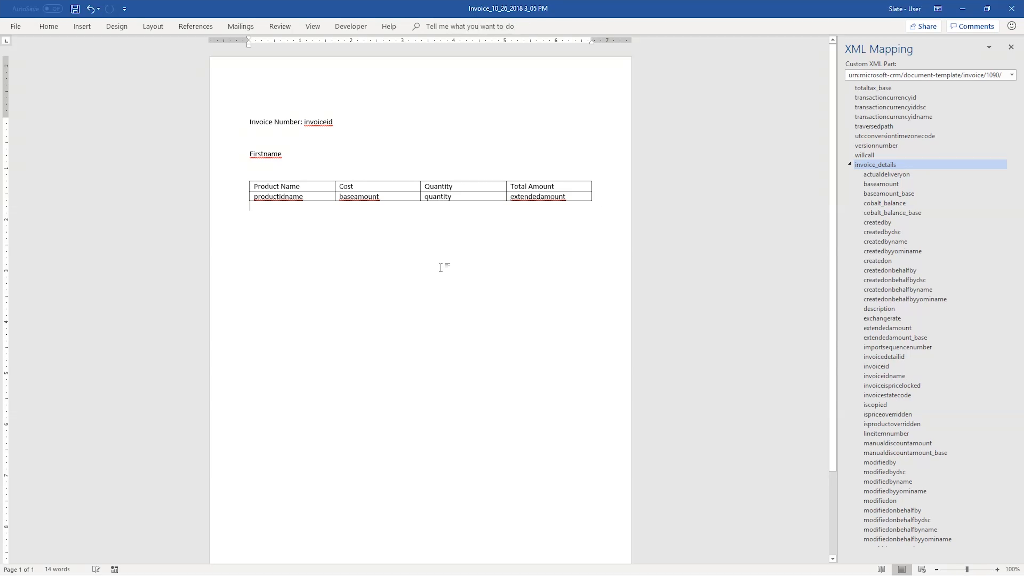
key("Return")
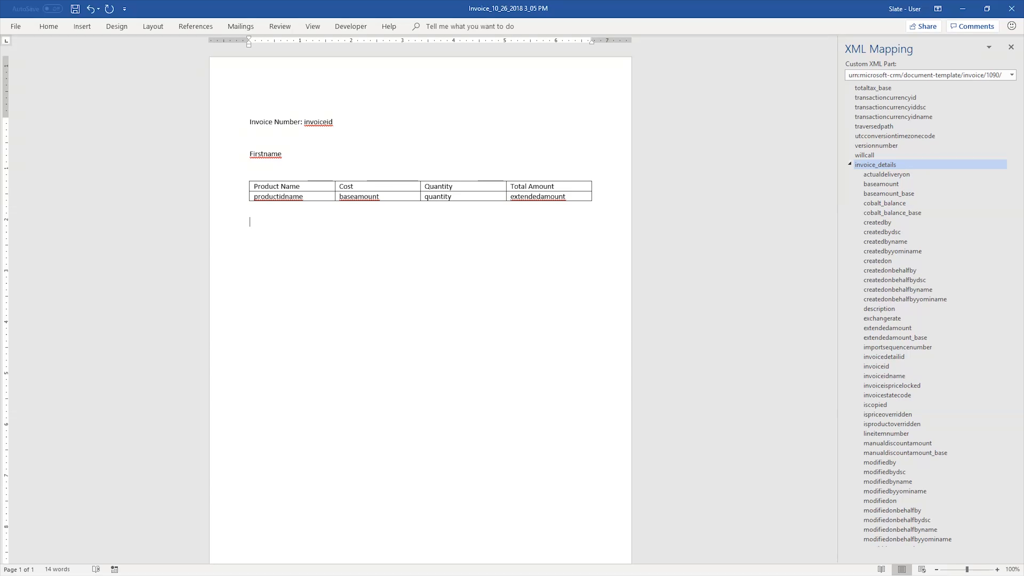
type("Please remit payment")
key("BackSpace")
type("nt to 123 fa")
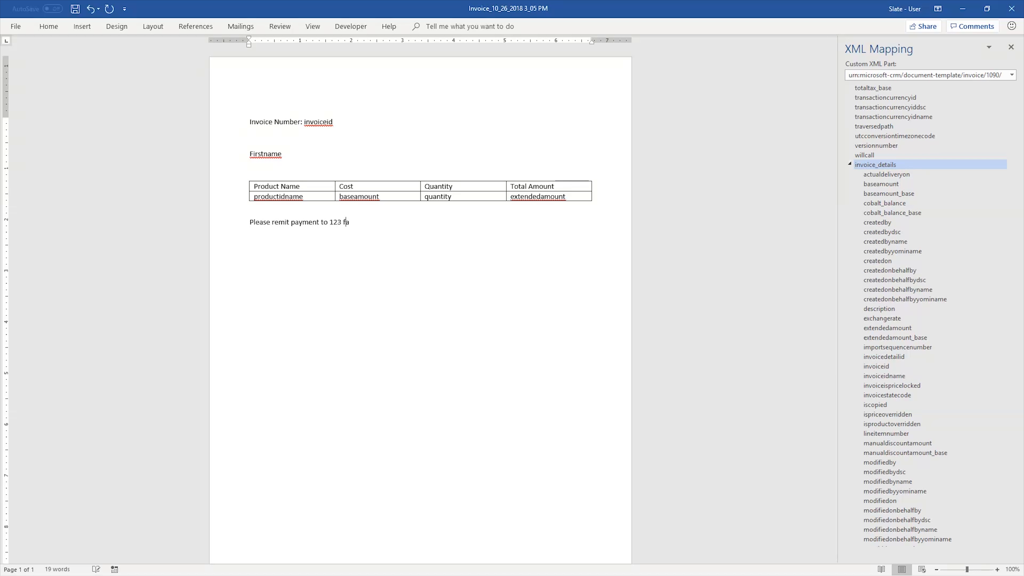
type("ke Streeet, Anytown US")
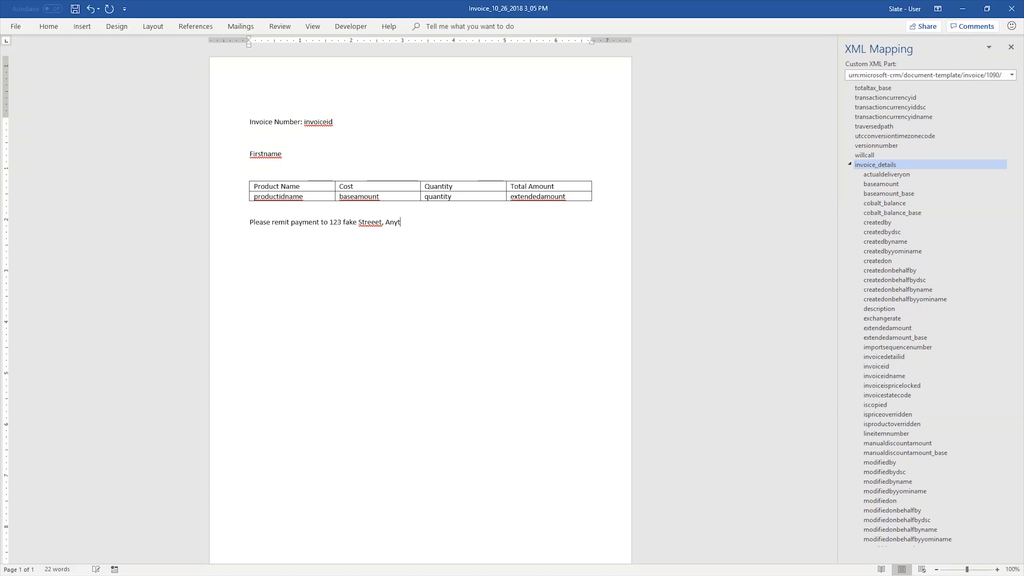
type("A 12345")
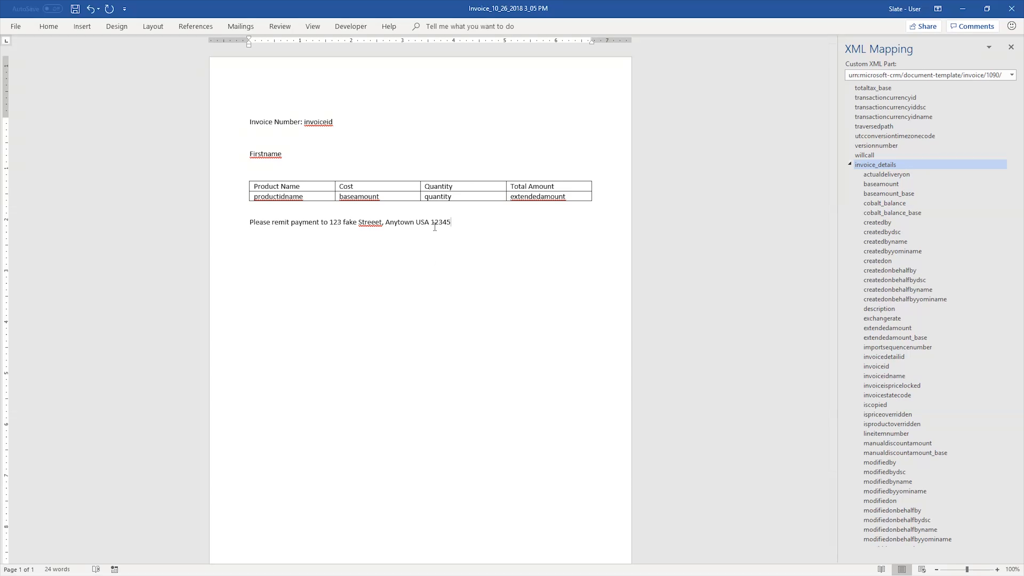
left_click(370, 222)
key("BackSpace")
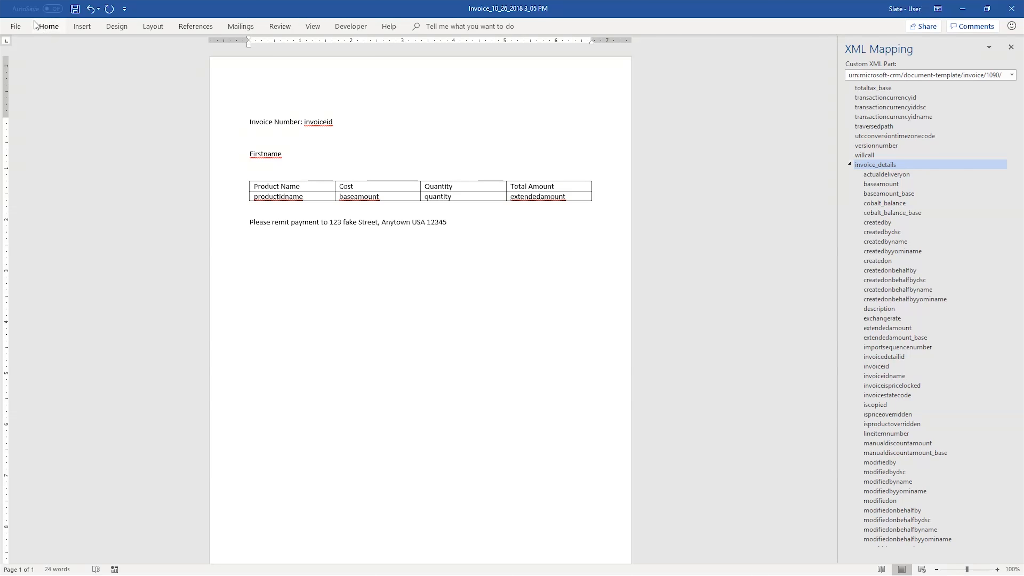
- Save the document as a Word Document named Customer Invoice Test in the Documents folder
left_click(24, 27)
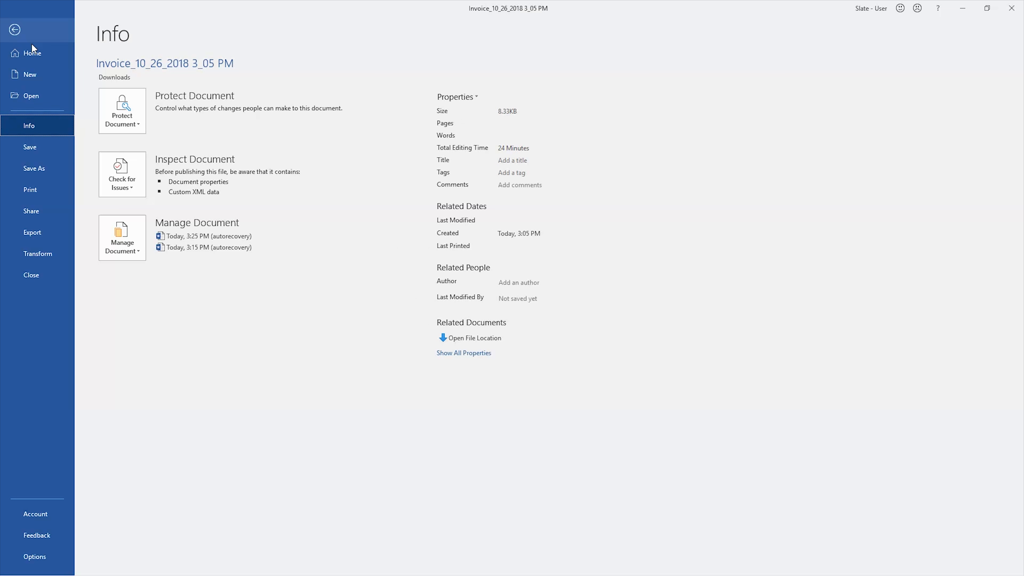
left_click(57, 171)
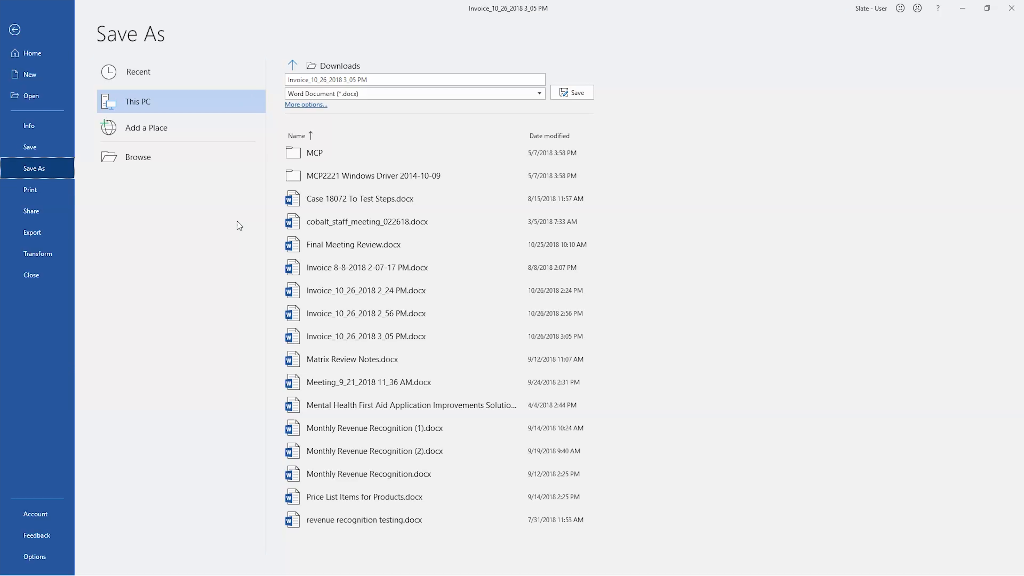
left_click(163, 155)
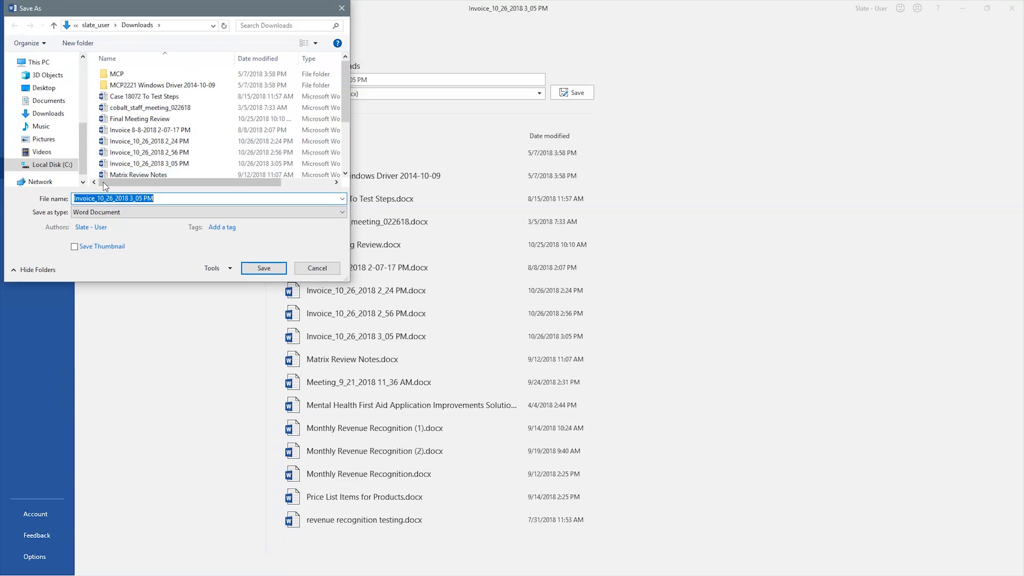
left_click(50, 103)
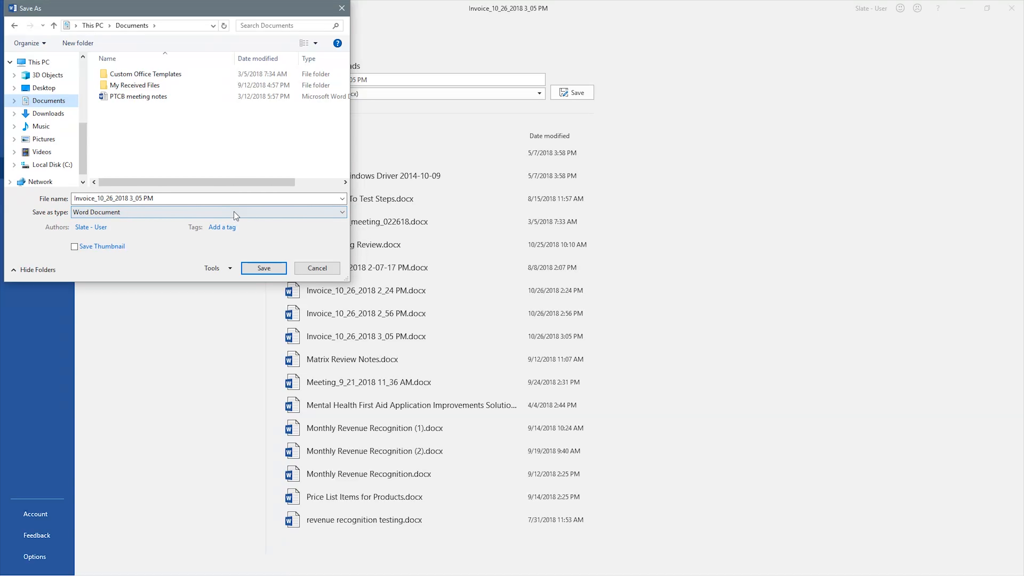
left_click(232, 199)
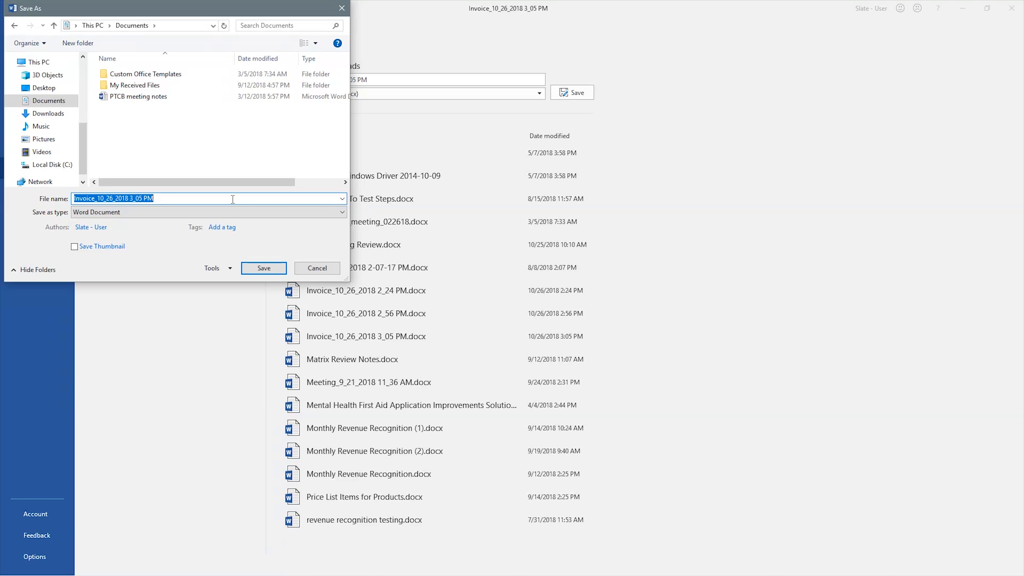
type("Customer Inv")
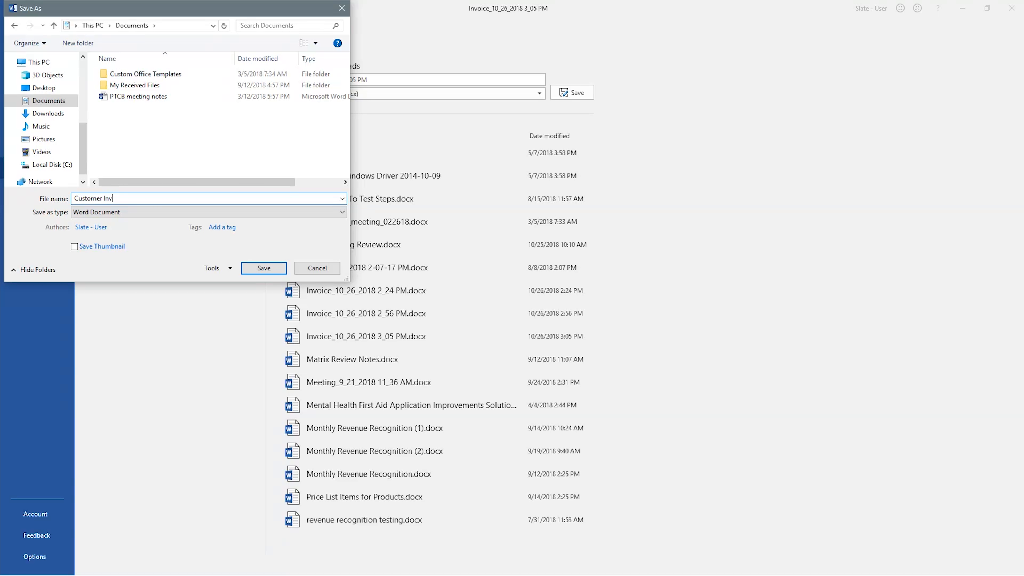
type("oice Test")
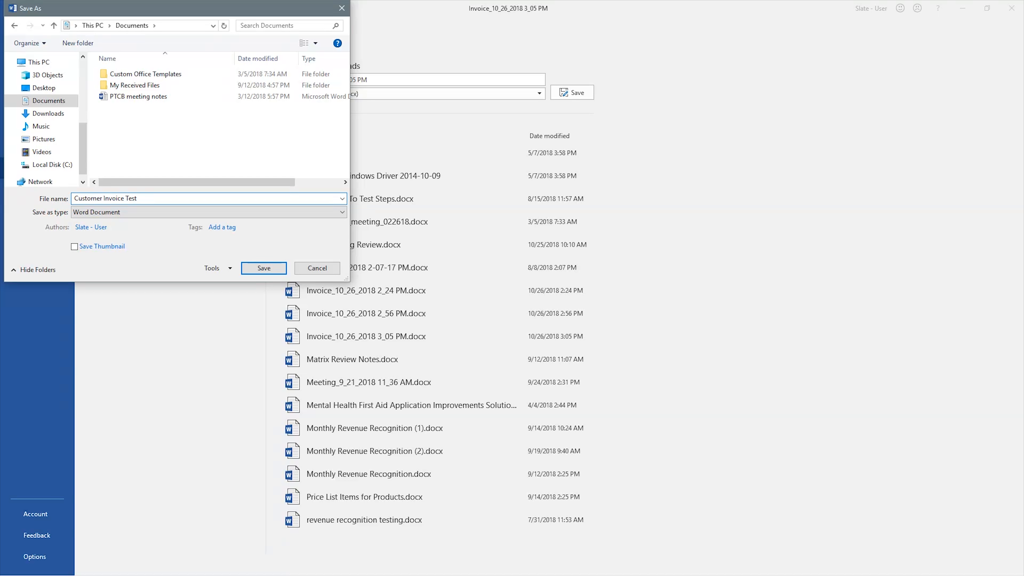